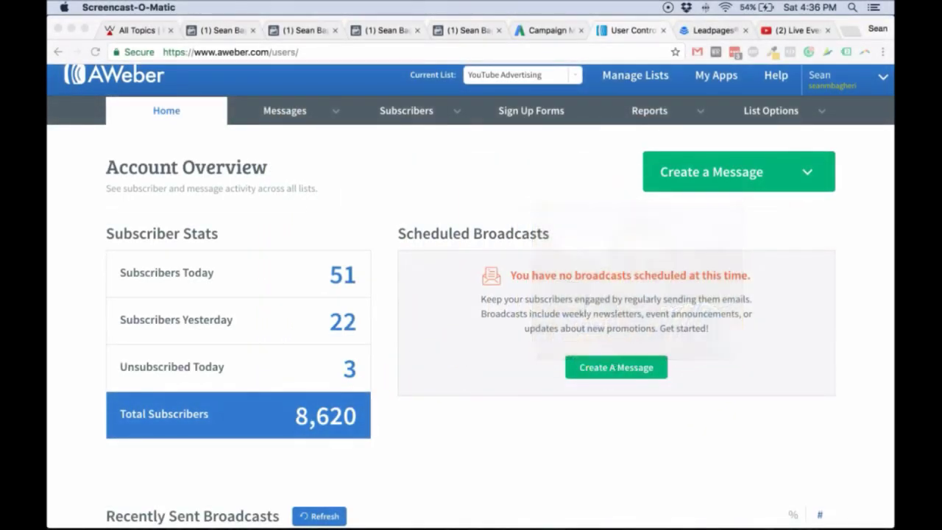
left_click(376, 31)
scroll(93, 232, "down", 2)
scroll(93, 231, "up", 2)
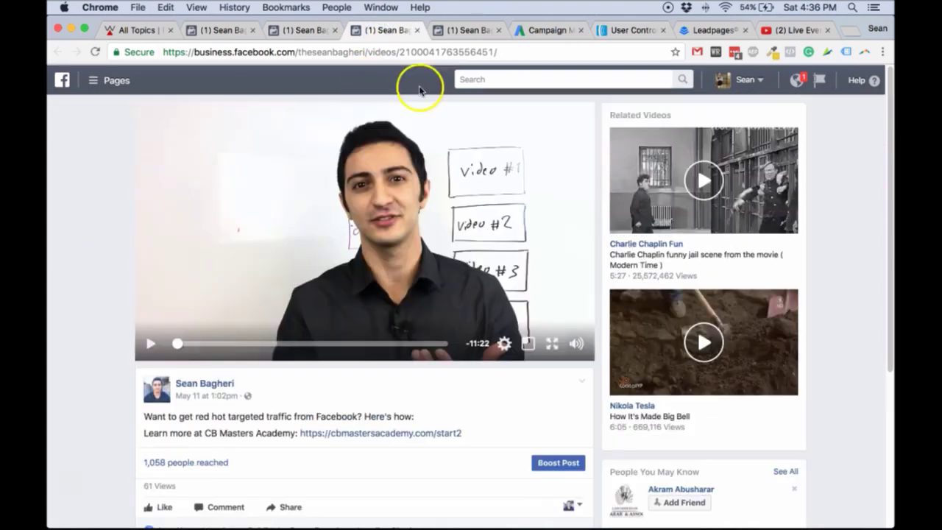
left_click(477, 28)
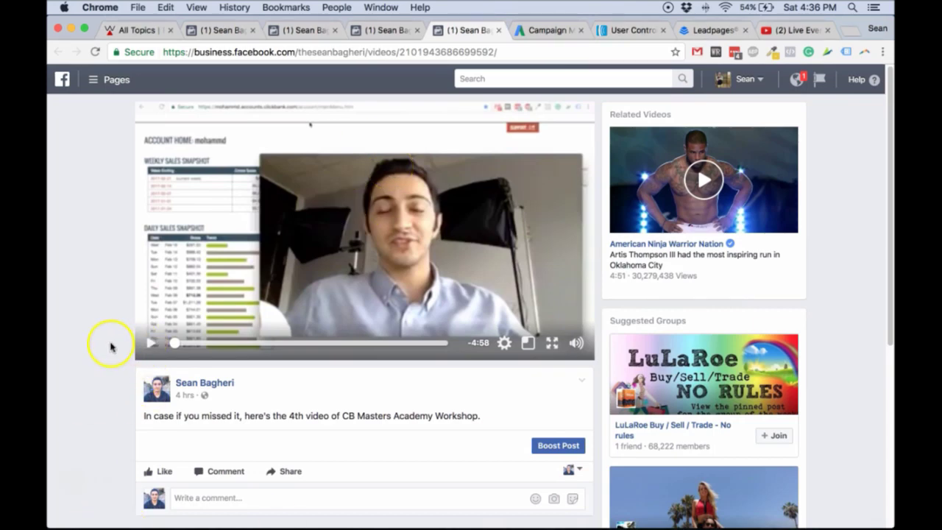
scroll(102, 309, "down", 3)
scroll(102, 309, "up", 3)
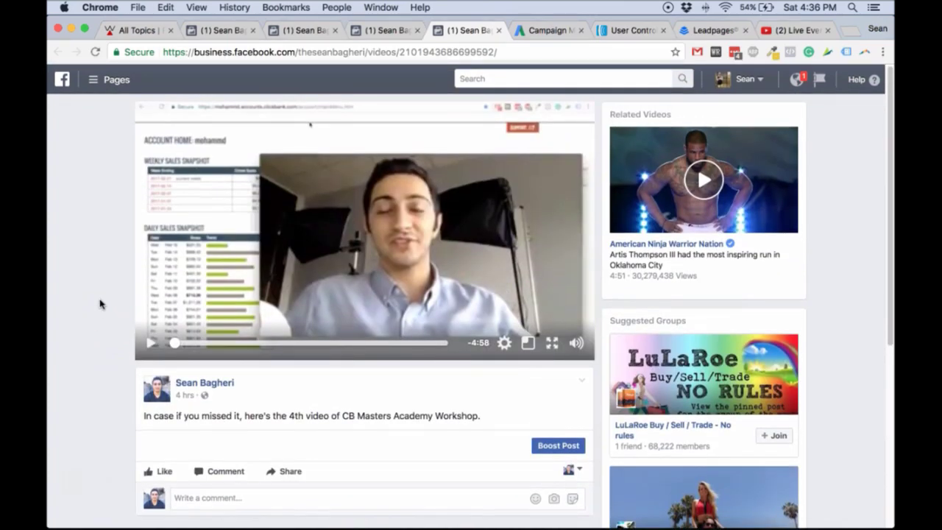
scroll(99, 303, "down", 5)
scroll(98, 303, "up", 5)
left_click(165, 333)
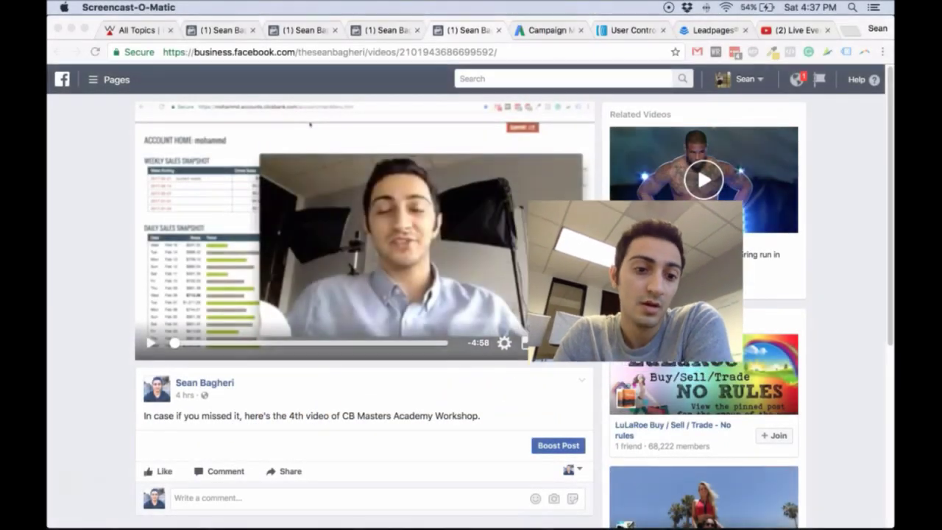
left_click(486, 250)
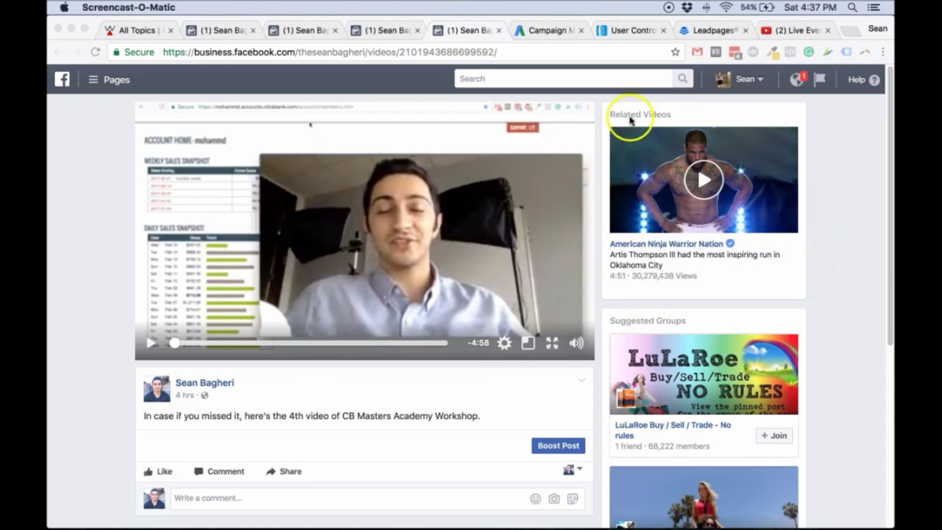
left_click(617, 34)
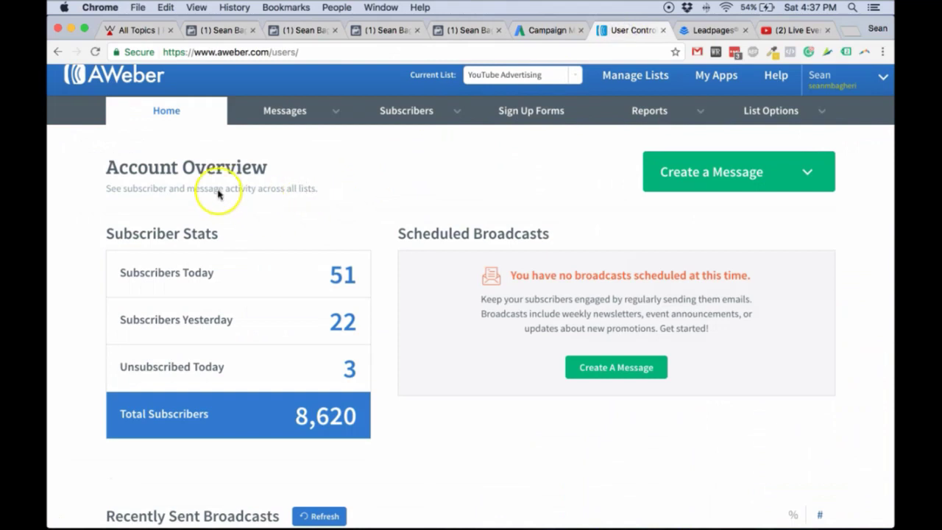
Step: Glance at the Leadpages pages list, then reload the AWeber overview to refresh subscriber counts
left_click(711, 31)
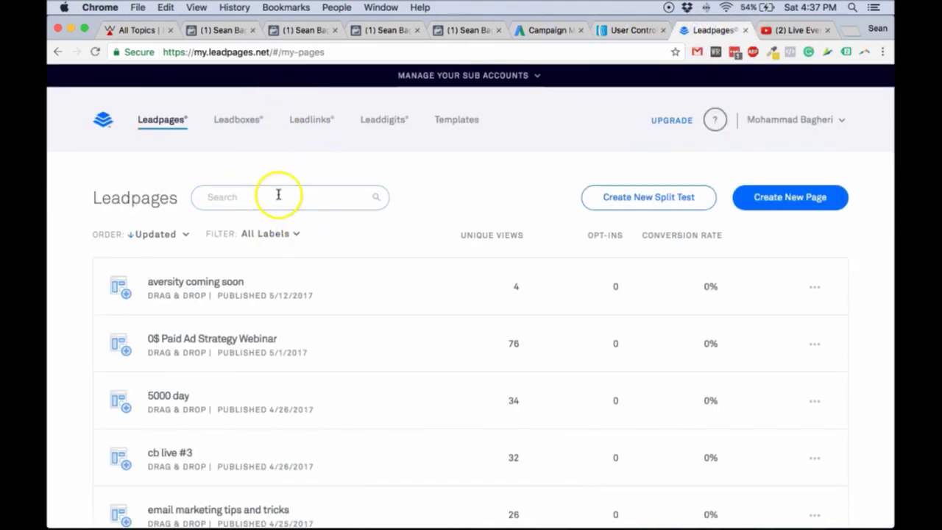
left_click(258, 199)
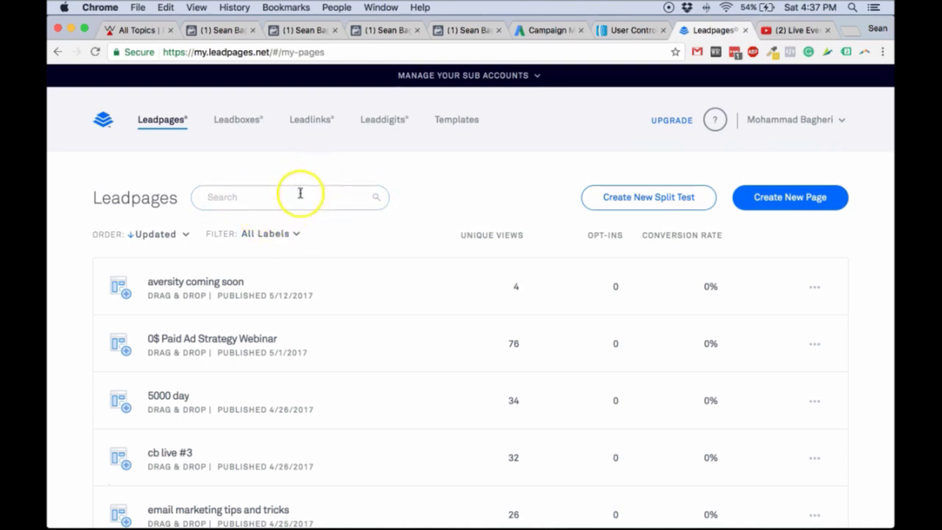
left_click(634, 30)
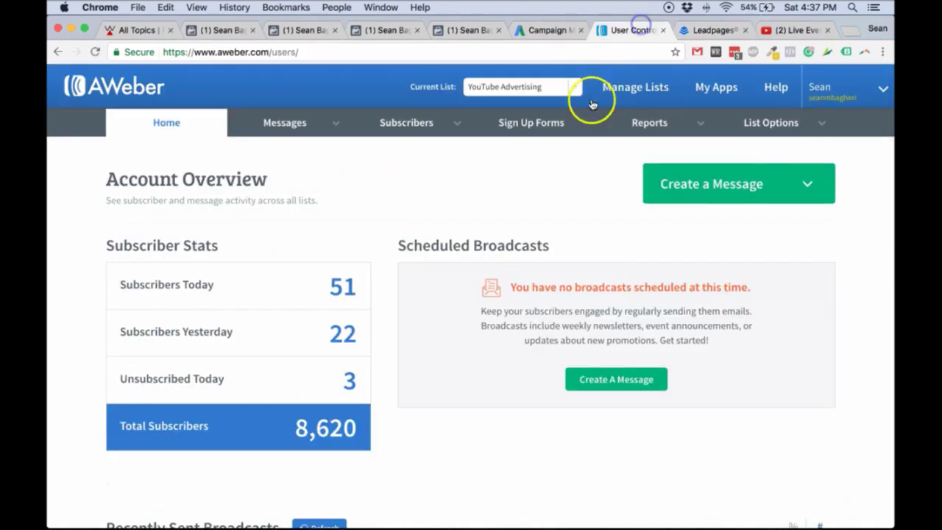
left_click(95, 51)
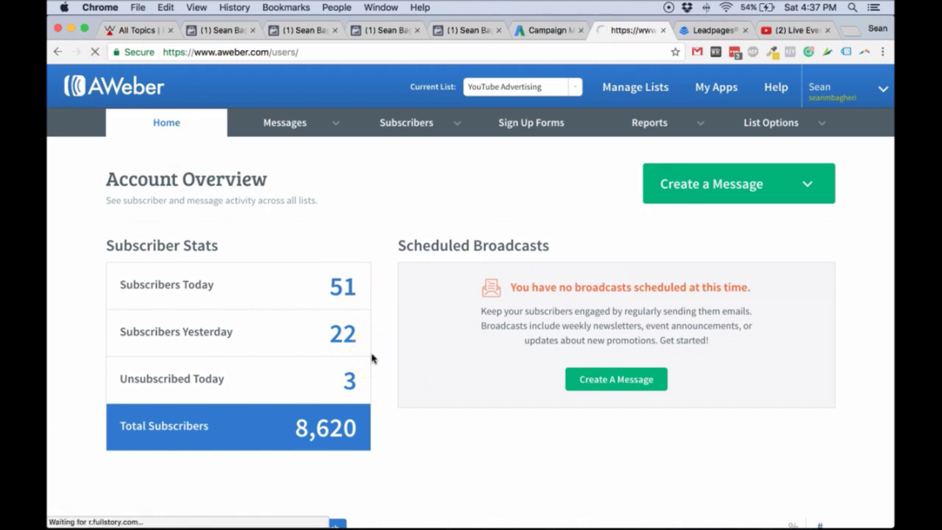
left_click(326, 287)
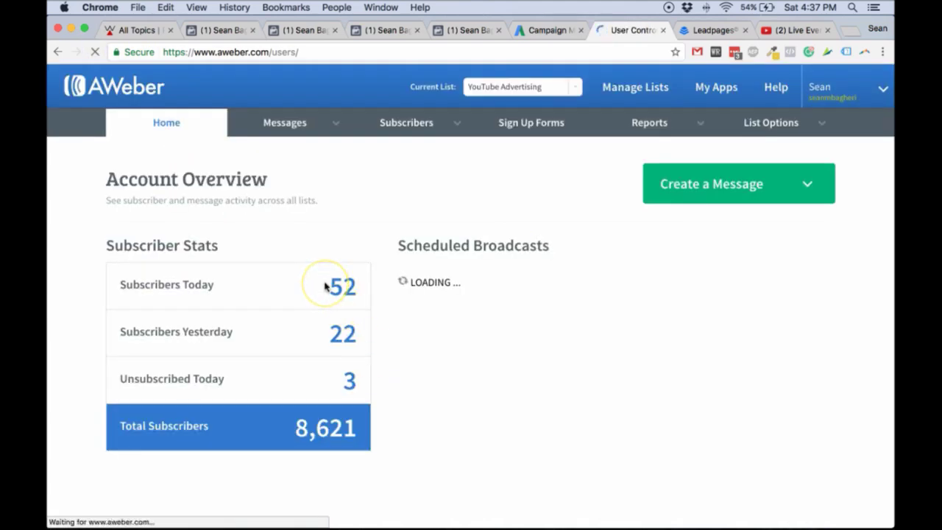
left_click(326, 281)
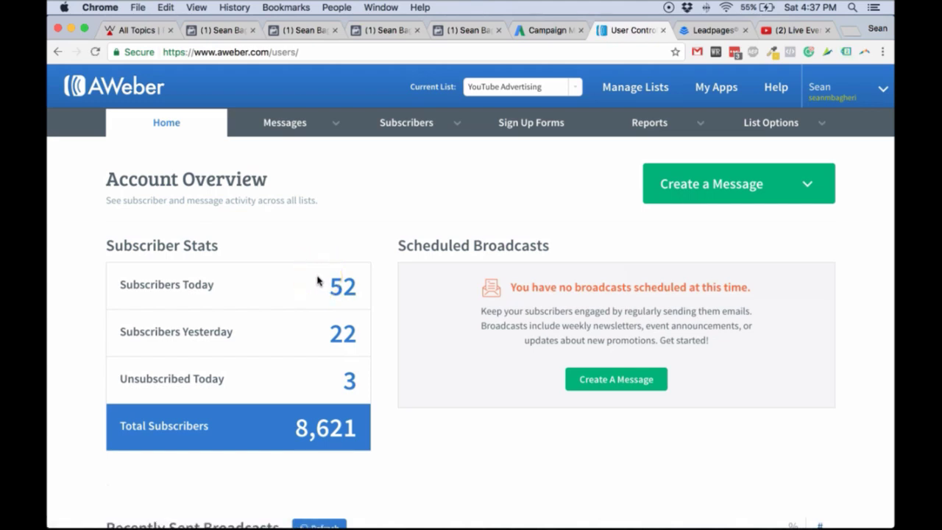
Step: Check List Stats showing 52 subscribers today and 8,621 in total
scroll(318, 281, "down", 10)
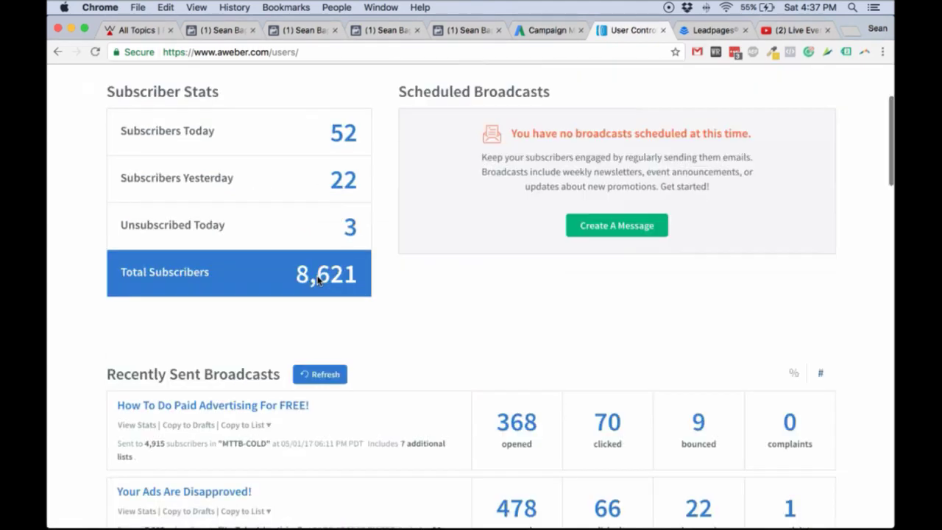
scroll(318, 280, "down", 20)
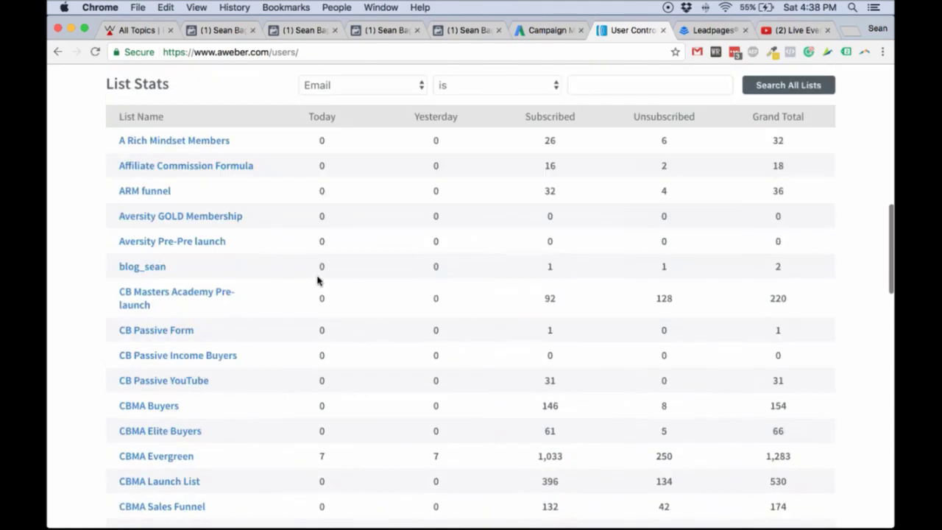
scroll(317, 281, "up", 20)
scroll(317, 281, "up", 3)
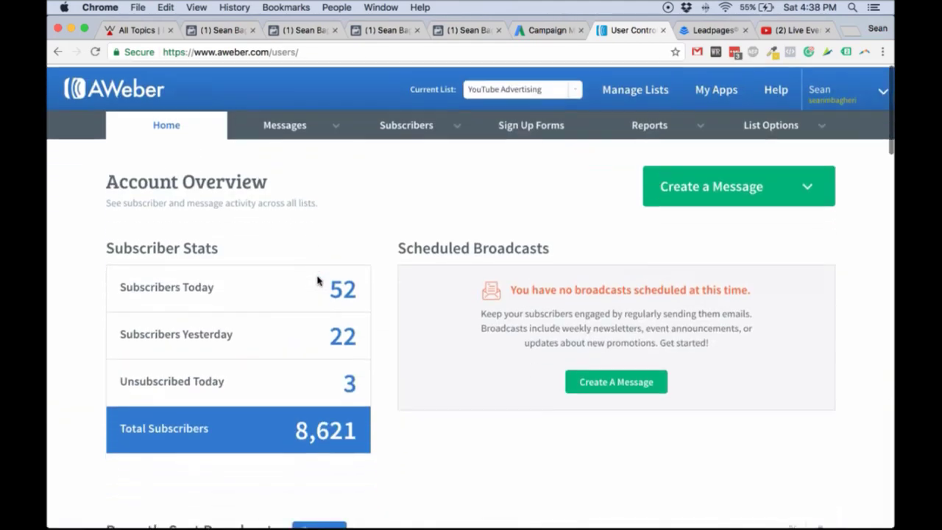
left_click(708, 30)
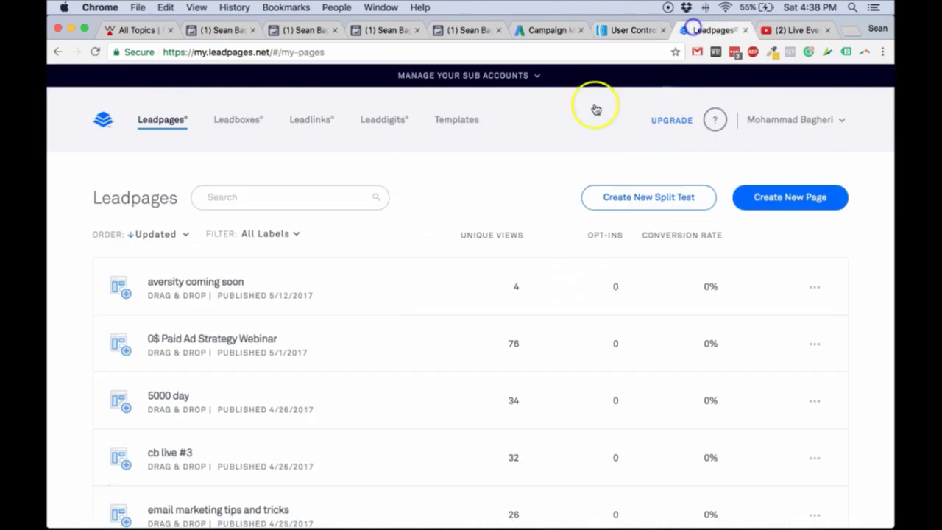
left_click(654, 30)
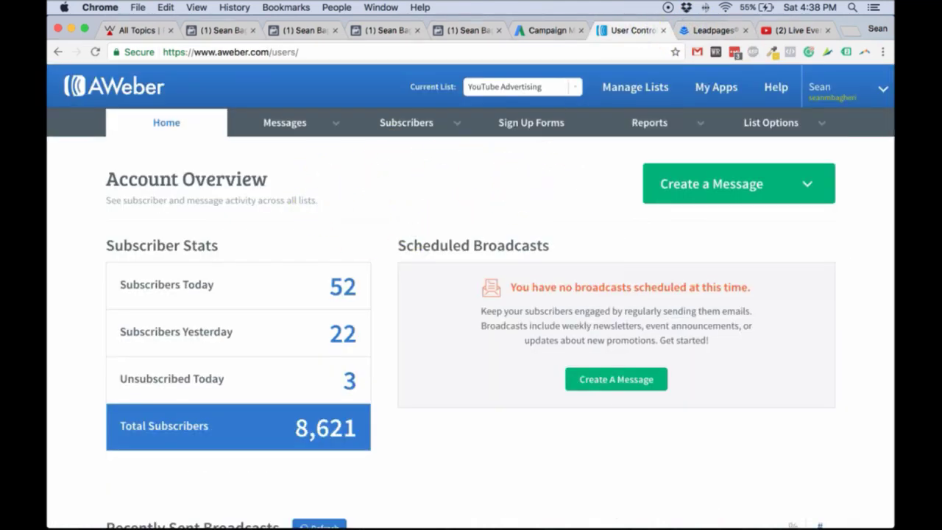
key("alt+p")
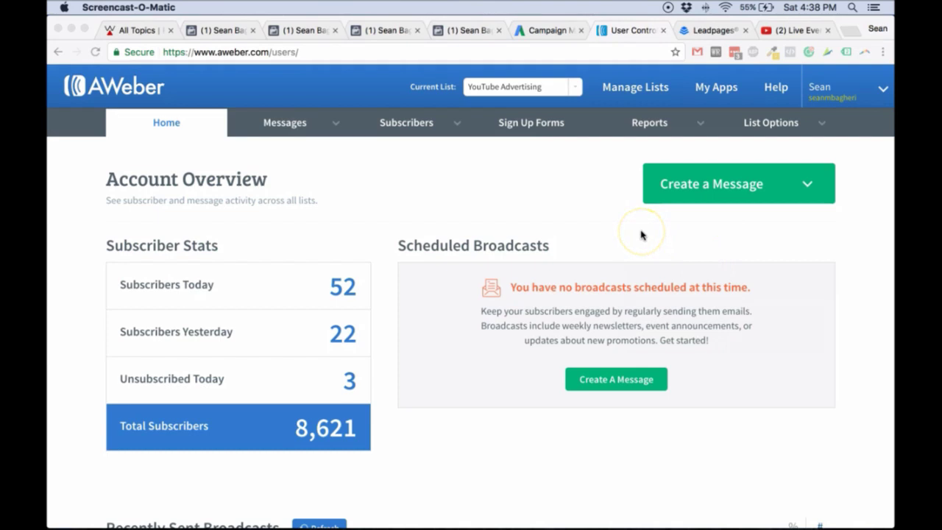
Step: Open the Manage Lists page and start creating a new email list
left_click(534, 205)
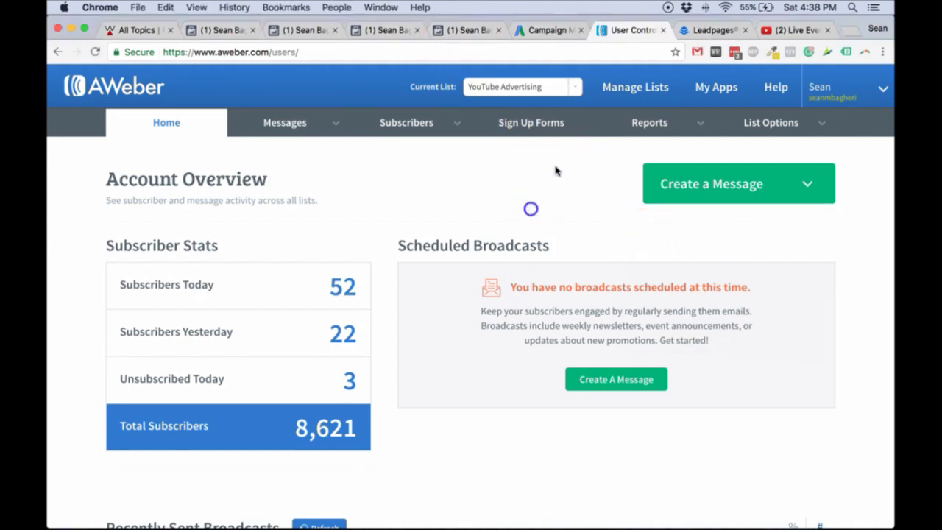
left_click(636, 87)
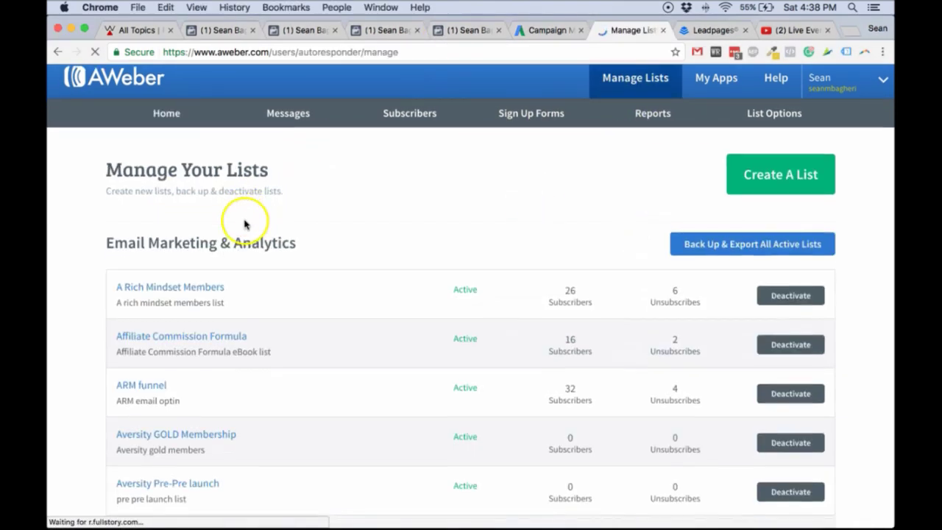
left_click(778, 174)
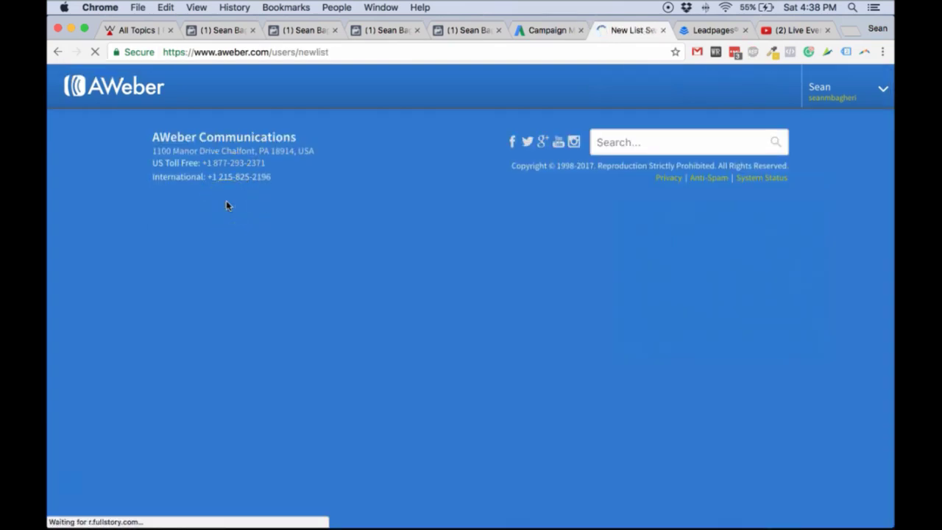
scroll(193, 350, "down", 2)
scroll(193, 350, "down", 2)
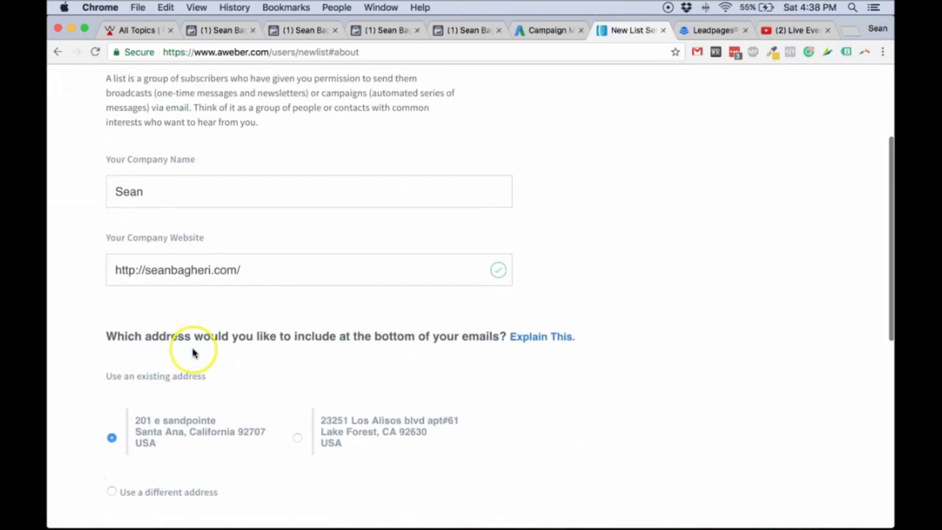
scroll(159, 209, "up", 1)
Step: Review the company name, sender name and sender email, then submit the sender details
double_click(159, 208)
scroll(123, 332, "down", 5)
scroll(122, 331, "down", 4)
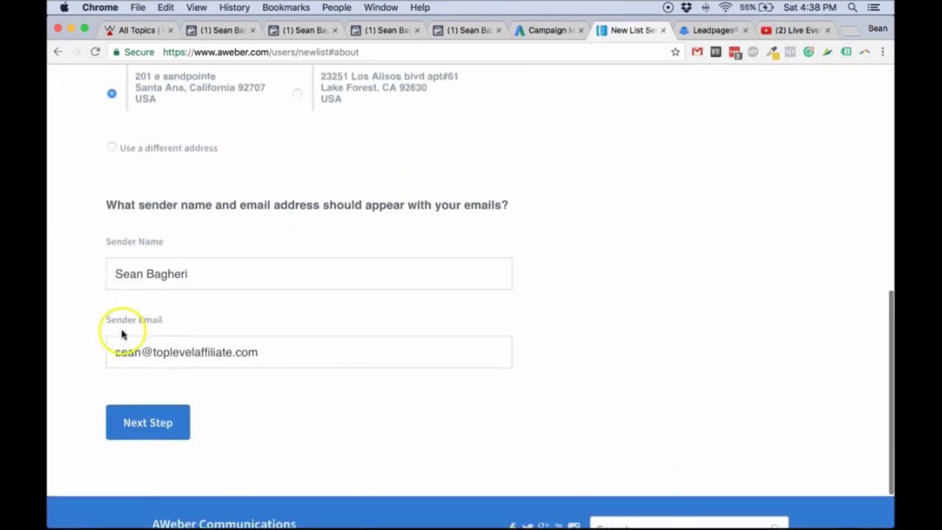
left_click(210, 271)
left_click_drag(208, 281, 59, 262)
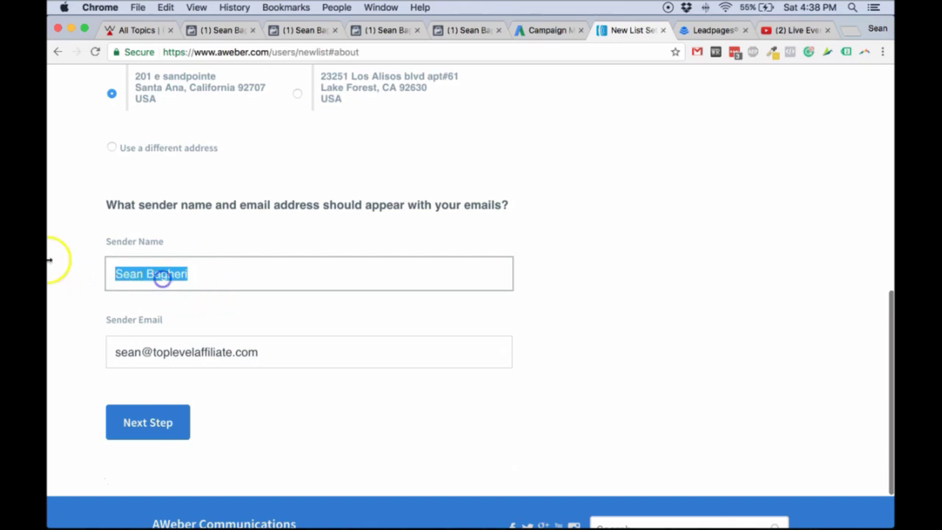
scroll(243, 376, "up", 3)
scroll(195, 405, "down", 3)
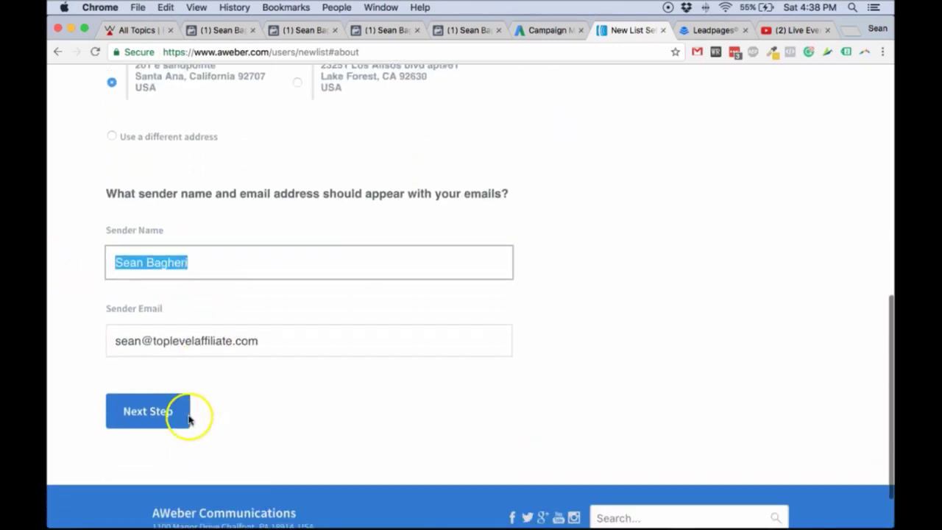
left_click(142, 340)
left_click_drag(143, 340, 101, 340)
left_click_drag(328, 346, 118, 336)
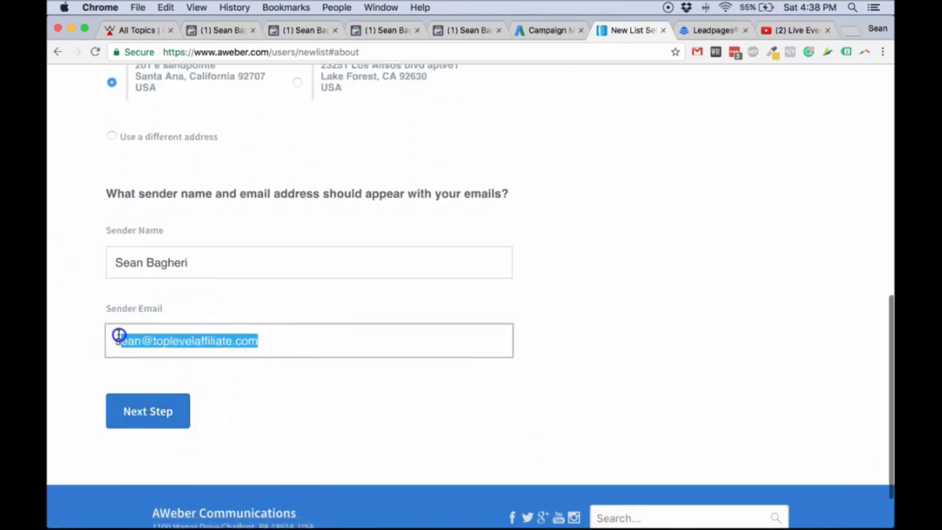
left_click(131, 338)
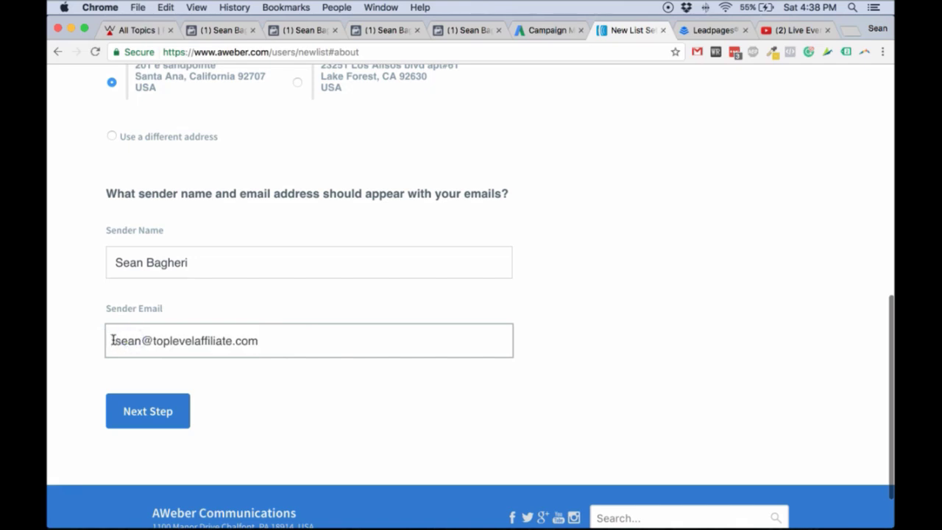
left_click_drag(112, 341, 305, 345)
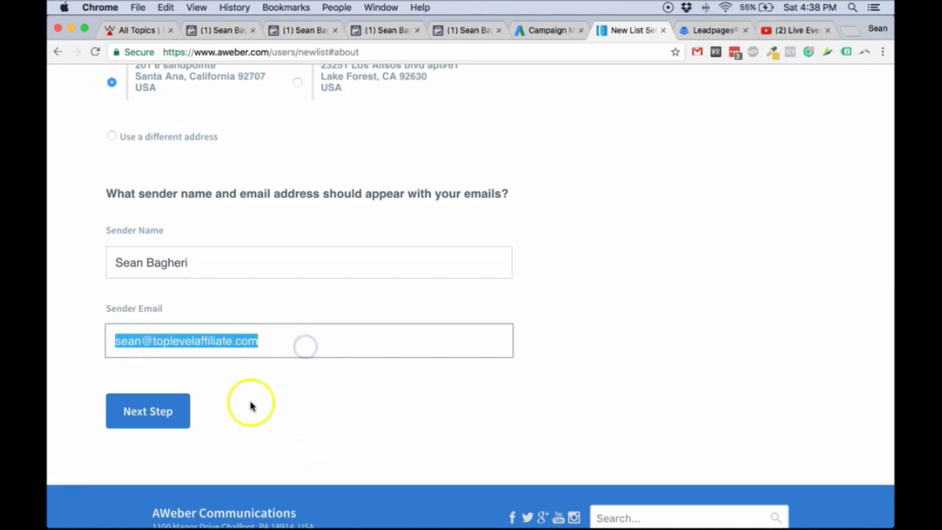
key("Return")
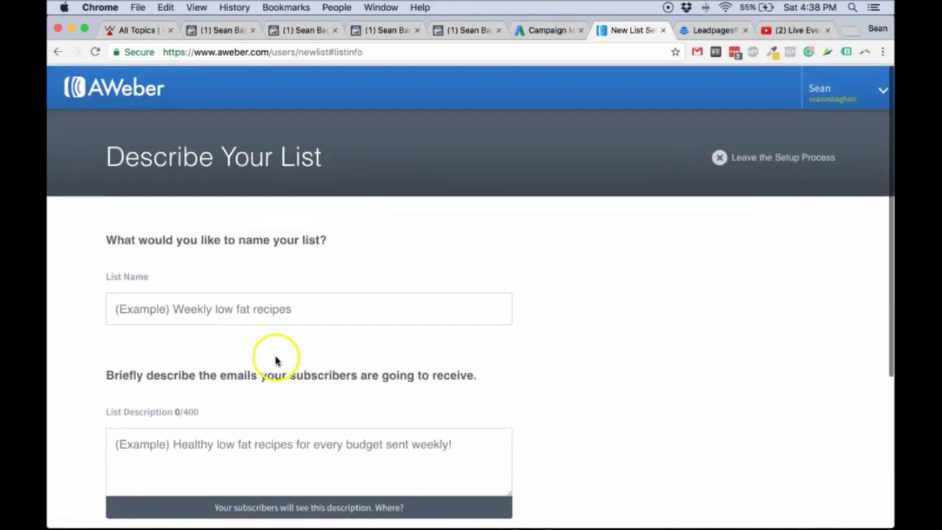
Step: Name the new list 'YouTube Live Stream Example'
left_click(166, 309)
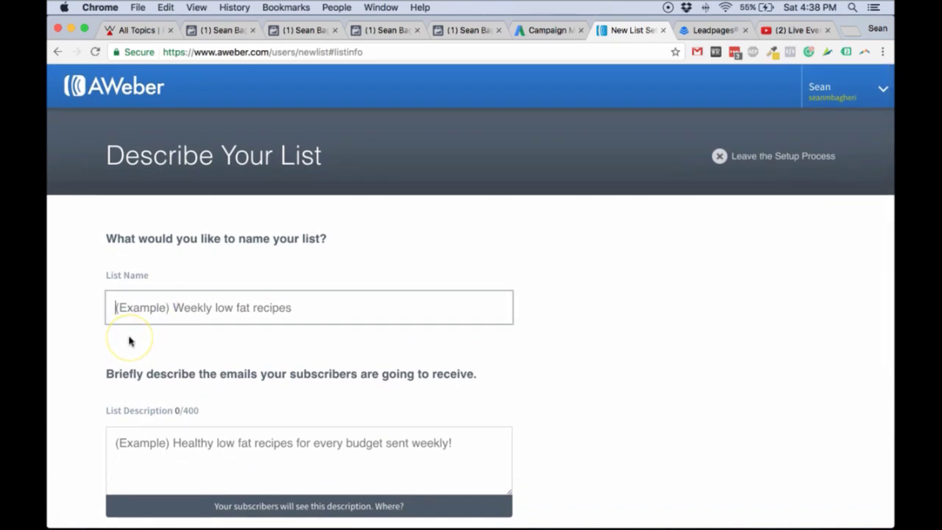
type("Live Stream")
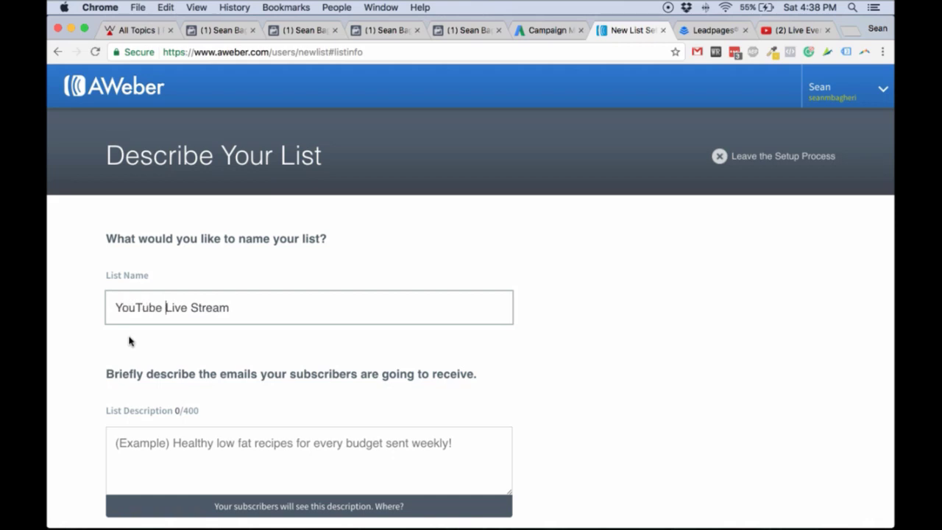
left_click(310, 298)
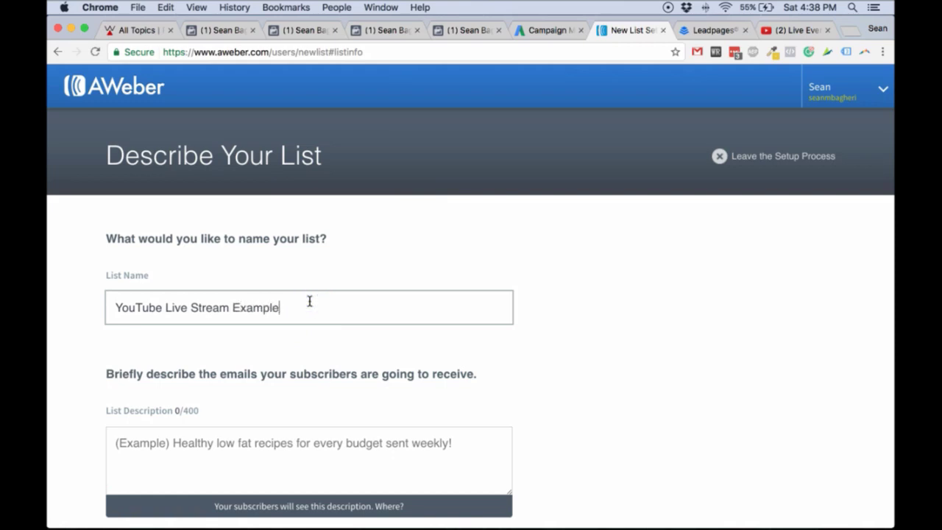
left_click(309, 306)
scroll(309, 309, "down", 2)
left_click(315, 290)
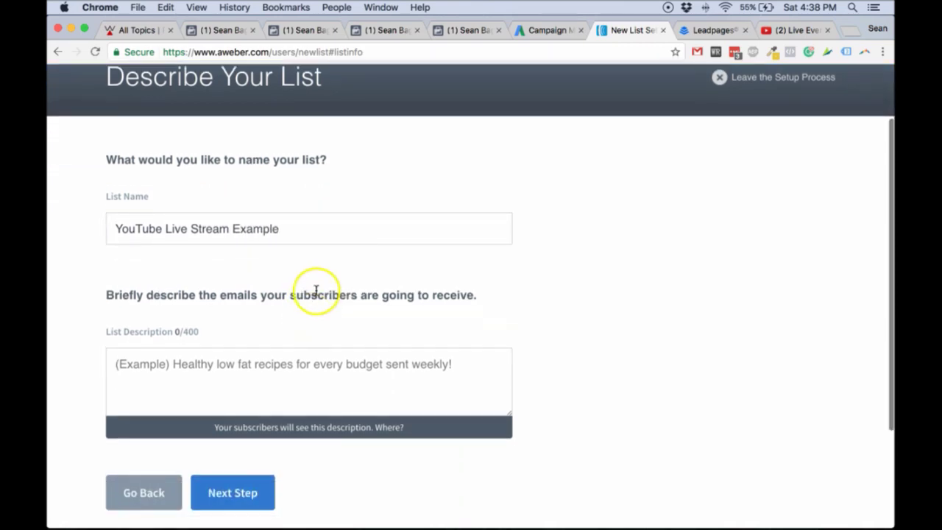
Step: Copy the list name into List Description and go to the next step
left_click(316, 238)
key("super+a")
key("super+c")
left_click(285, 373)
key("super+v")
scroll(288, 372, "down", 2)
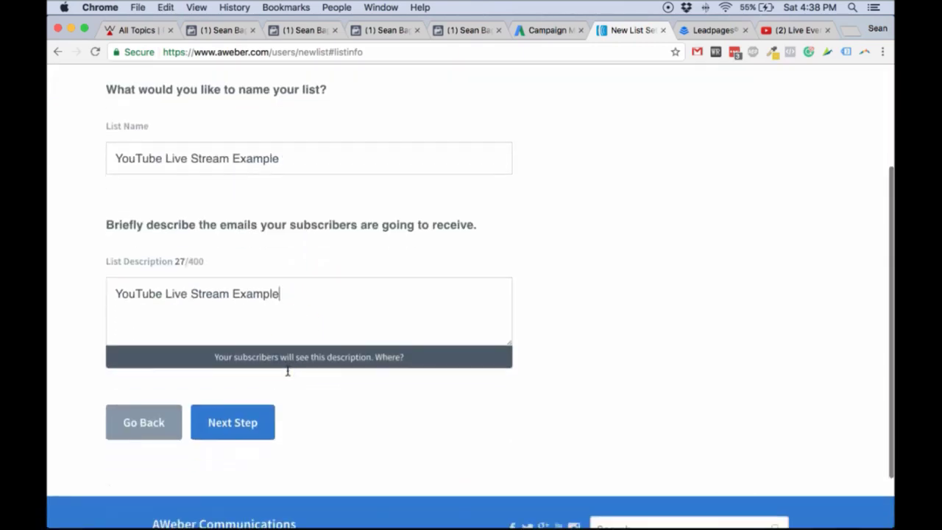
scroll(289, 373, "down", 1)
left_click(240, 389)
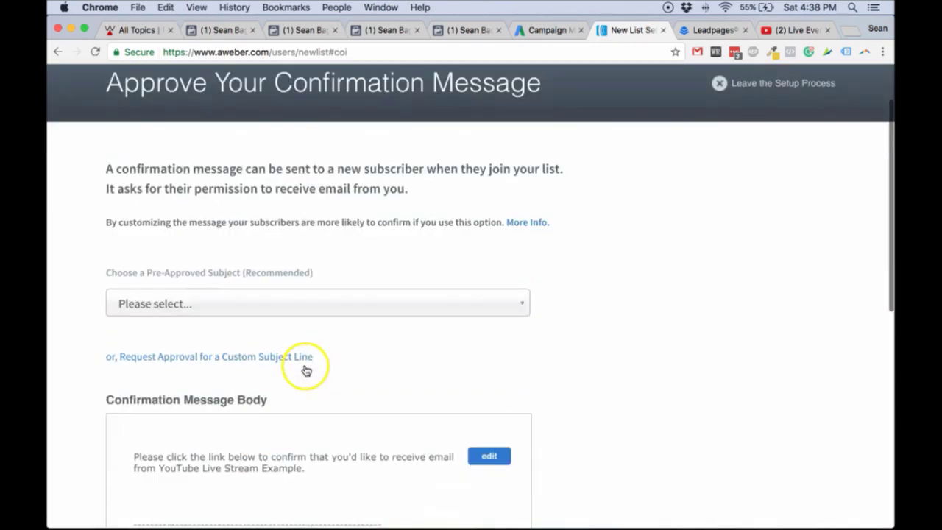
Step: Pick the pre-approved subject 'Response Required: Please confirm your request for information.'
scroll(303, 332, "down", 3)
left_click(248, 172)
left_click(172, 229)
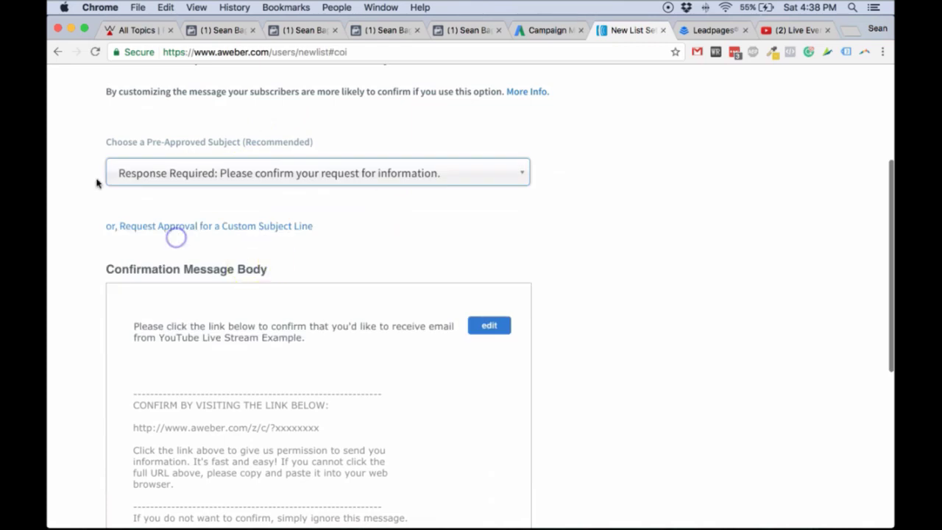
scroll(227, 191, "up", 3)
scroll(151, 158, "down", 2)
scroll(158, 184, "up", 3)
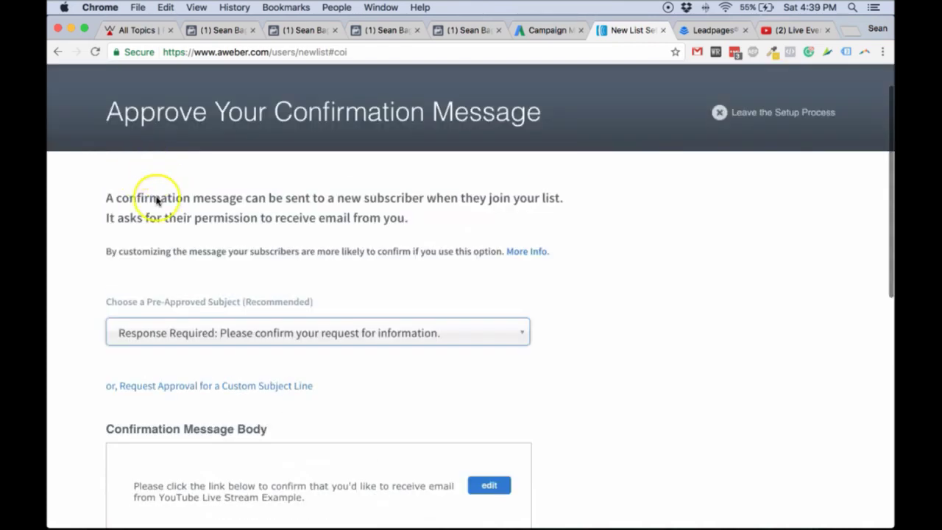
Step: Read the confirmation message explanation and open the message body for editing
left_click_drag(114, 198, 375, 221)
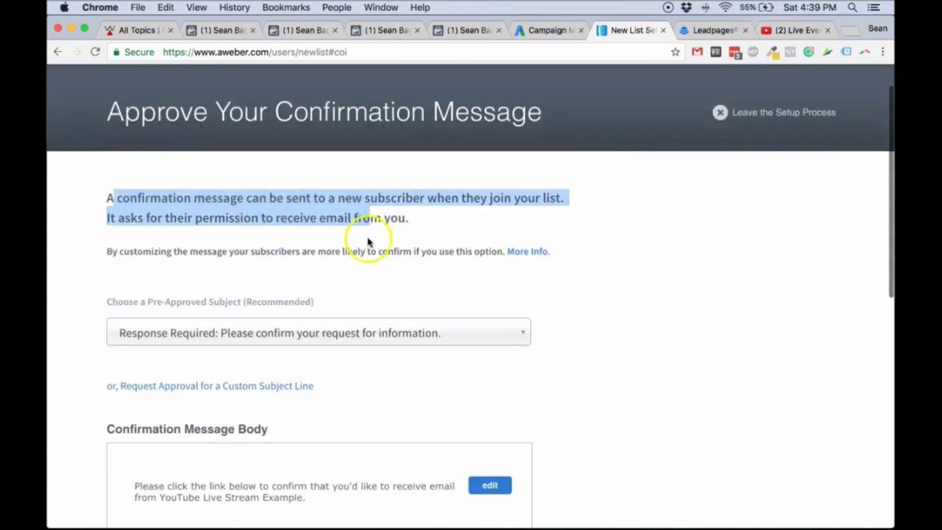
scroll(261, 213, "down", 3)
scroll(398, 326, "down", 4)
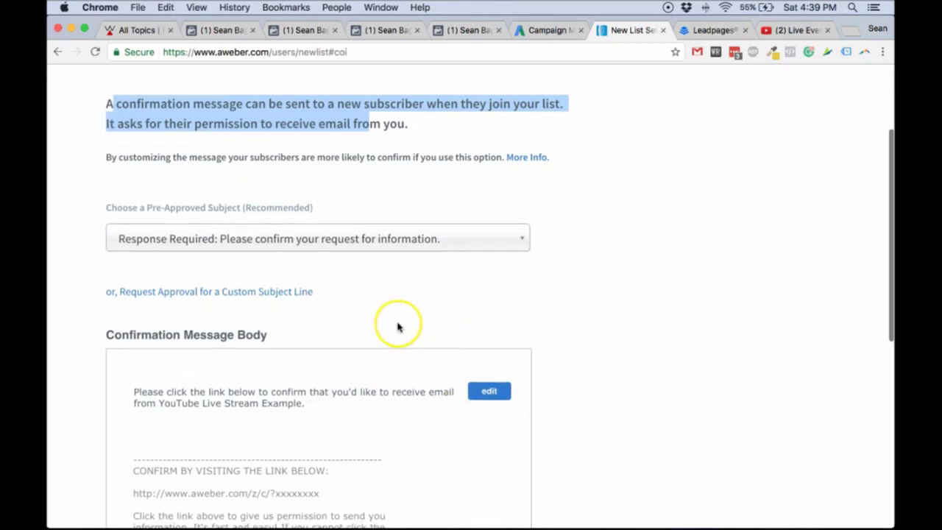
scroll(397, 327, "up", 5)
left_click(401, 340)
scroll(190, 270, "down", 3)
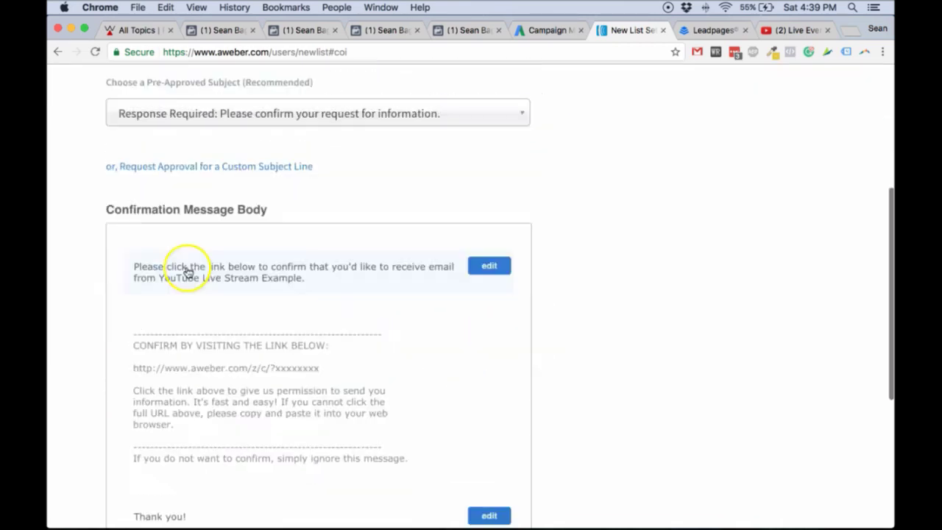
left_click(189, 265)
left_click(324, 294)
left_click_drag(324, 294, 84, 233)
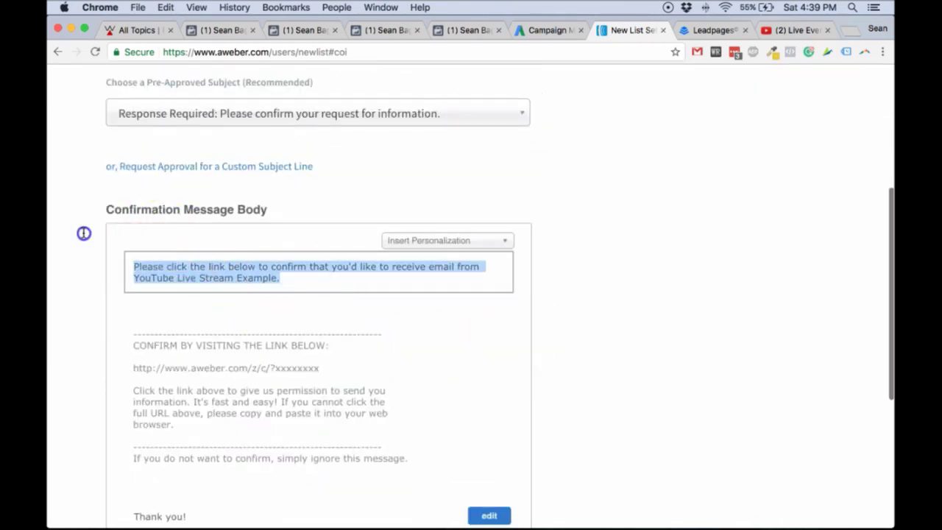
left_click(164, 280)
left_click_drag(417, 241, 401, 307)
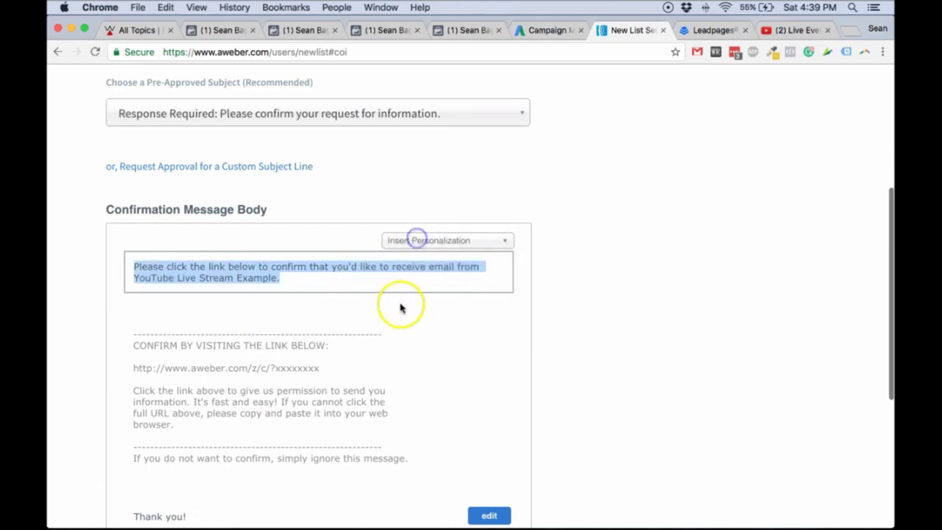
left_click(422, 241)
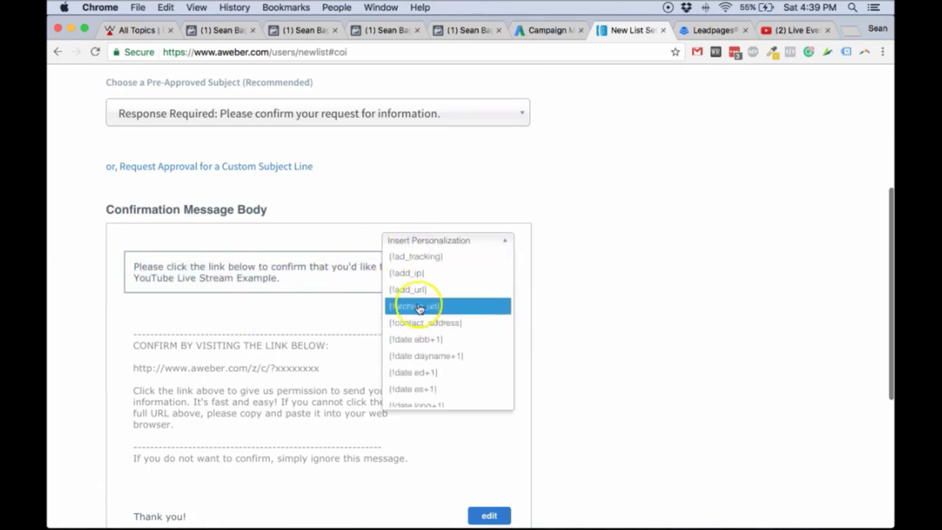
left_click(423, 368)
left_click(436, 243)
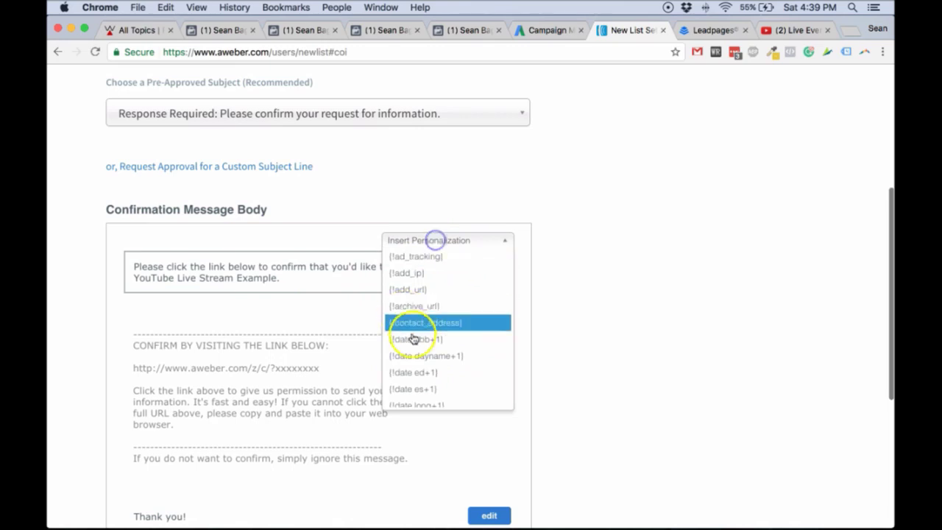
scroll(432, 354, "down", 5)
left_click(430, 350)
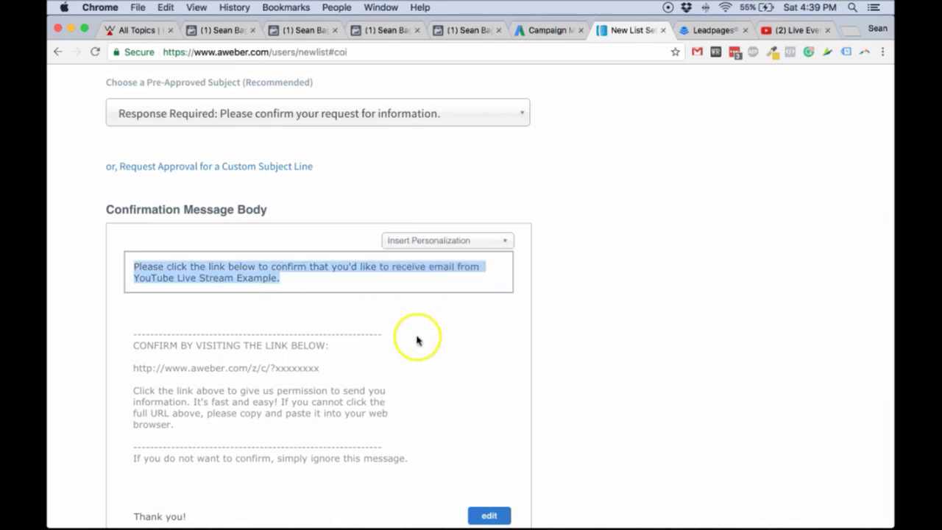
left_click(89, 284)
scroll(152, 290, "down", 5)
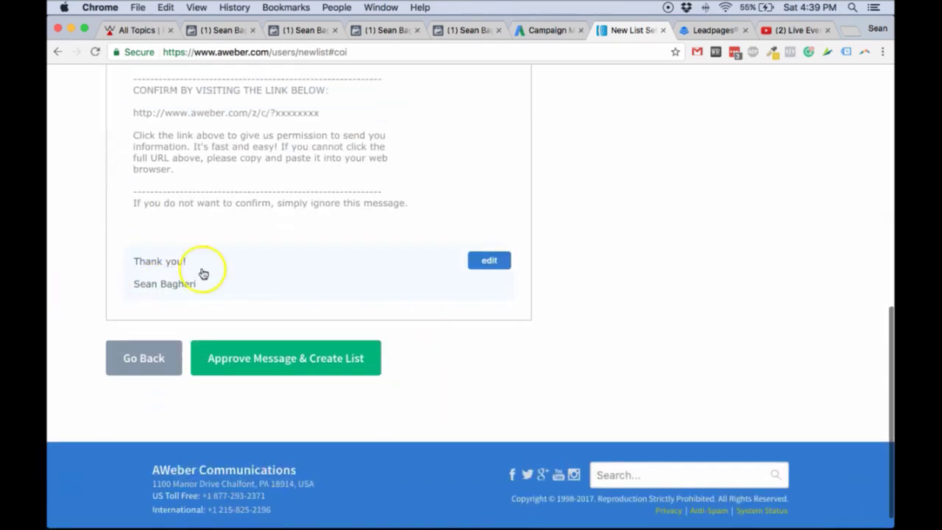
scroll(232, 286, "up", 2)
left_click(260, 134)
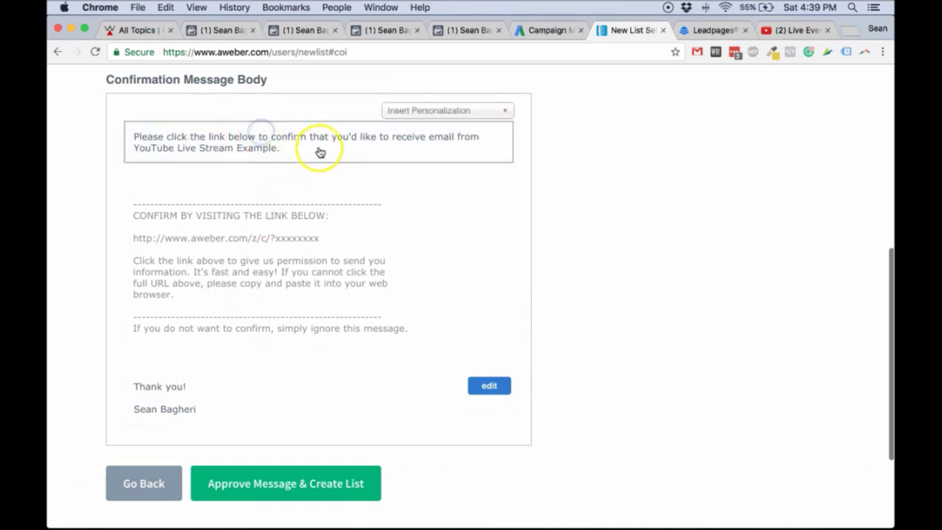
left_click_drag(319, 152, 116, 135)
left_click(96, 227)
scroll(63, 290, "up", 5)
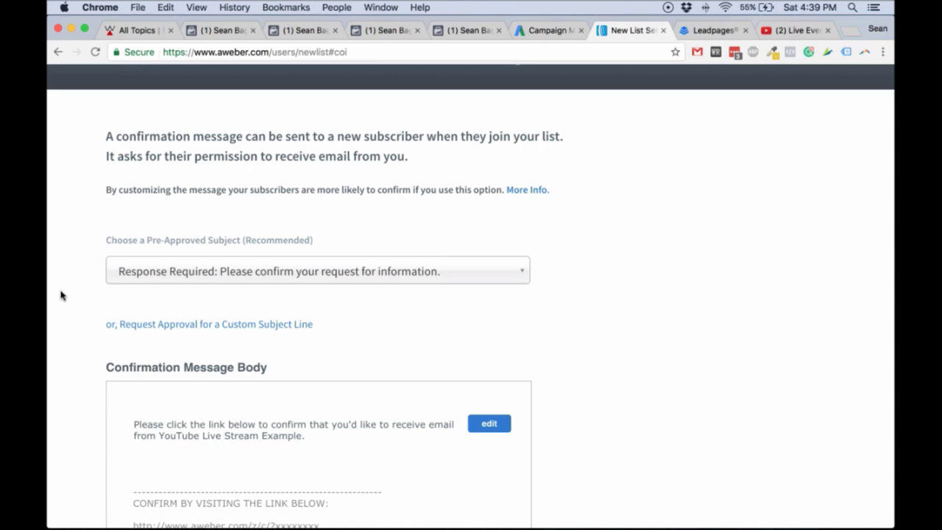
Step: Read through the confirmation message's introductory text
scroll(62, 301, "down", 7)
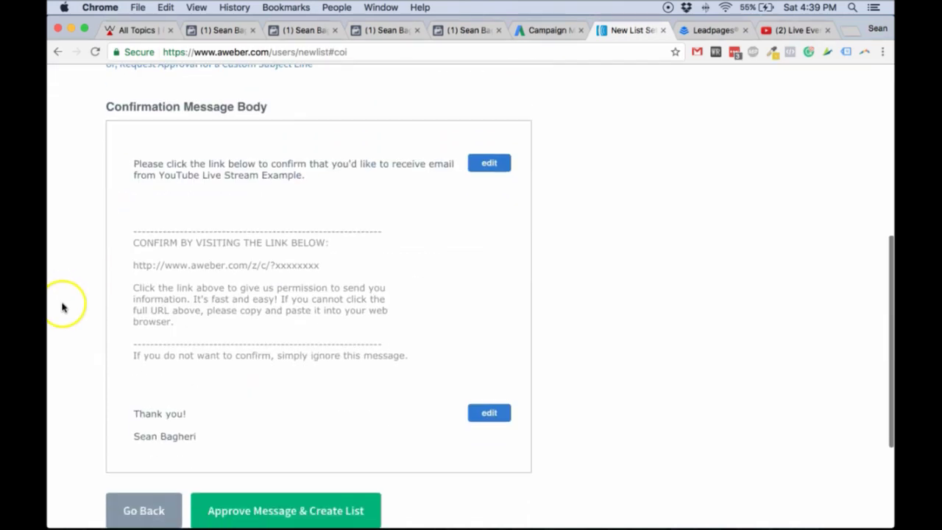
scroll(62, 307, "up", 4)
scroll(184, 219, "up", 3)
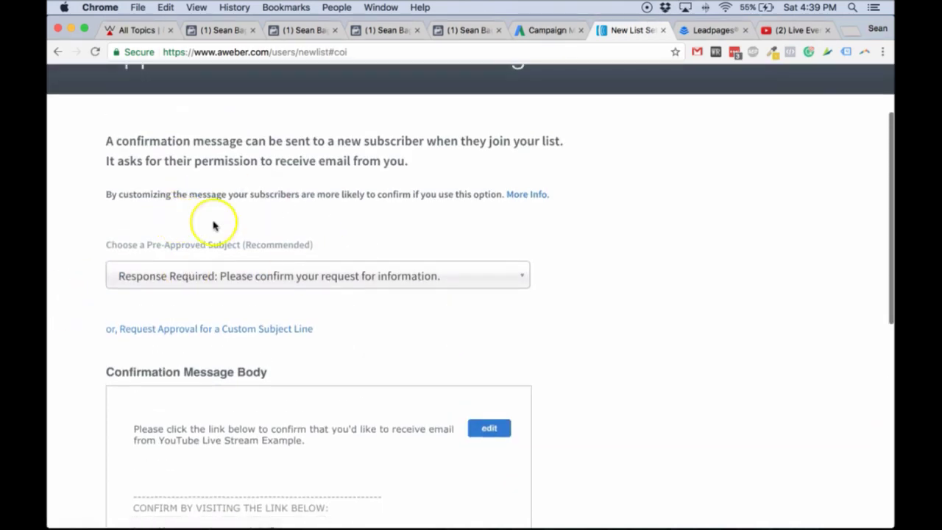
scroll(307, 275, "up", 2)
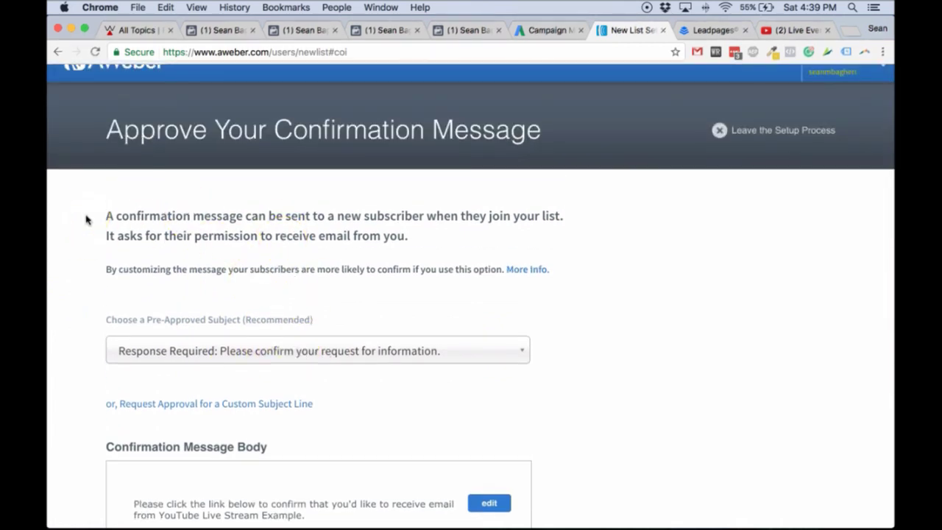
left_click_drag(103, 216, 569, 307)
scroll(403, 301, "down", 1)
left_click(403, 302)
scroll(402, 302, "down", 3)
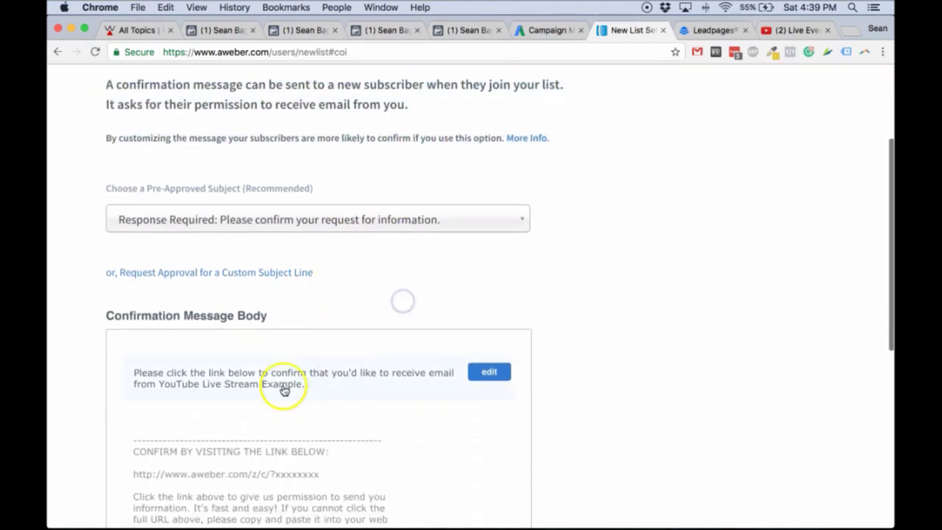
Step: Review the message body down to the opt-out note, 'Thank you!' and sender name
left_click(267, 373)
left_click_drag(309, 389, 103, 358)
left_click(90, 277)
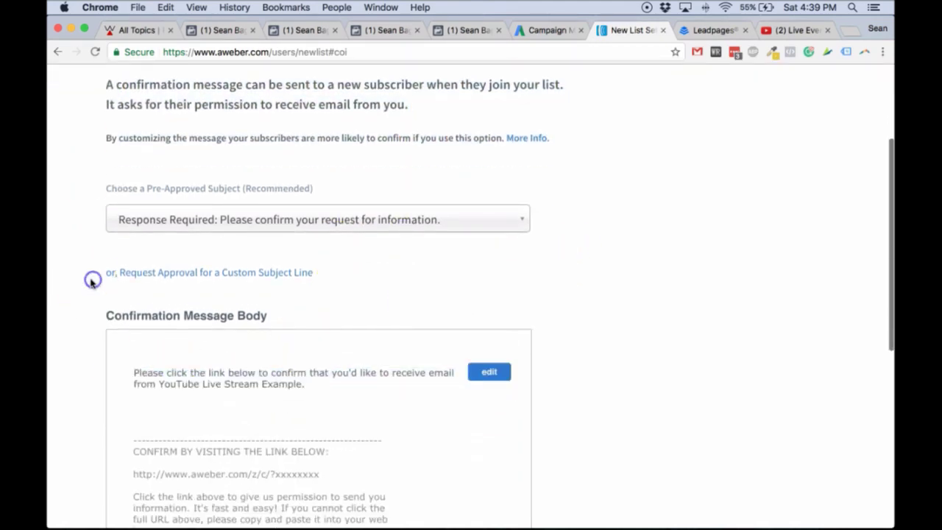
scroll(361, 299, "up", 4)
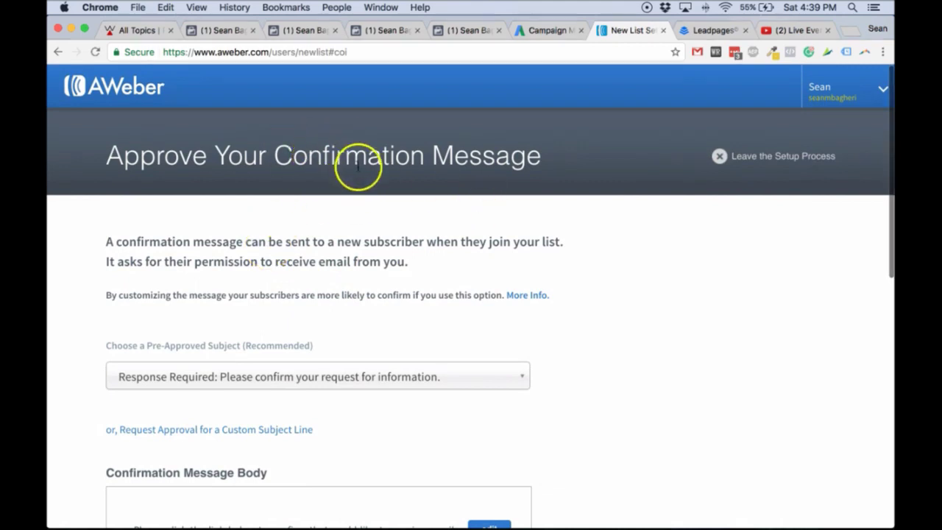
scroll(294, 166, "down", 5)
scroll(211, 152, "up", 3)
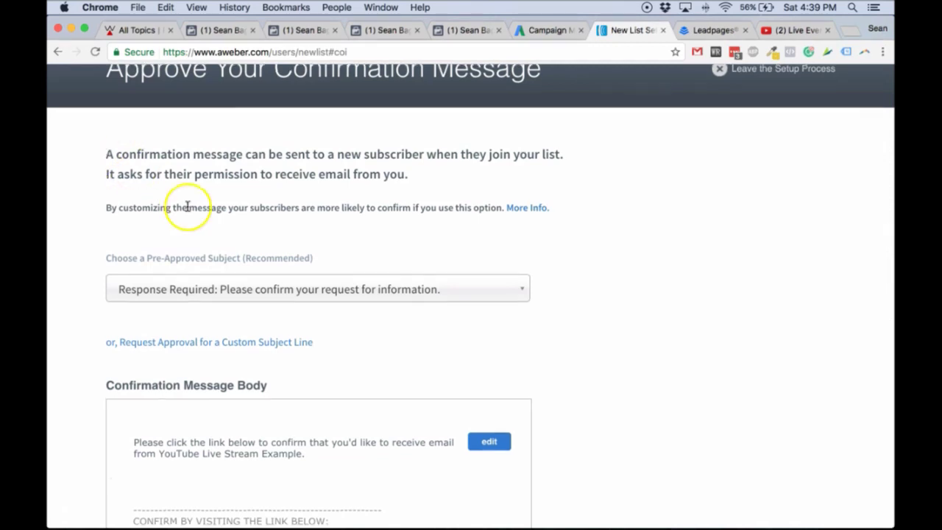
scroll(185, 210, "up", 3)
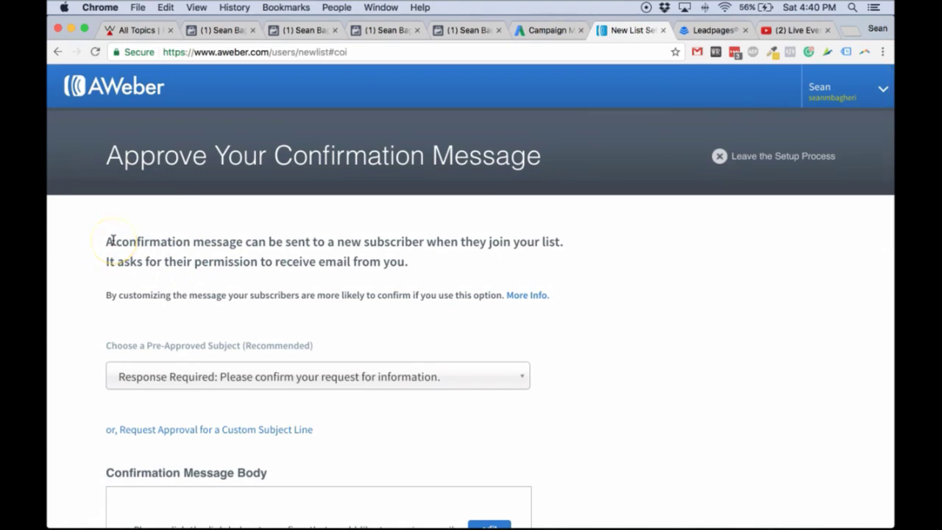
scroll(111, 237, "down", 4)
scroll(47, 291, "down", 10)
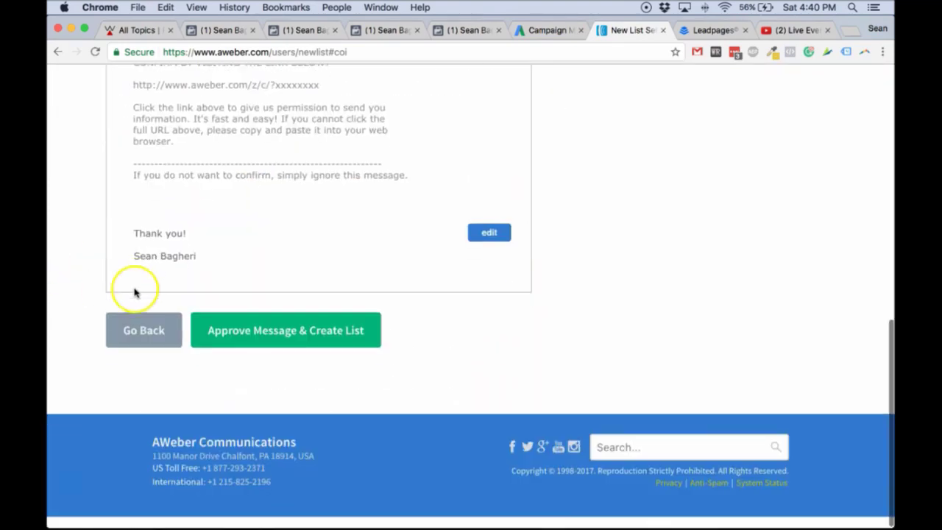
Step: Create the YouTube Live Stream Example list and bring up its Confirmed Opt-In settings
left_click(306, 356)
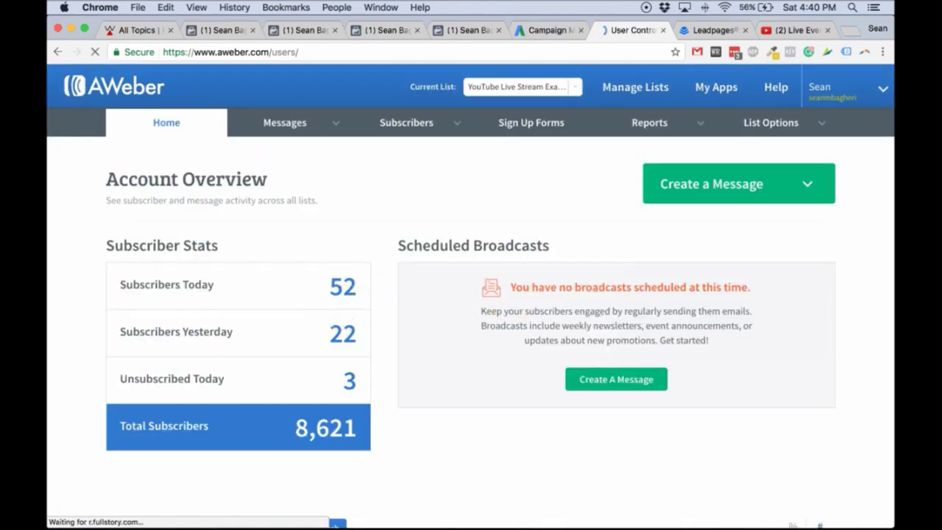
left_click(554, 210)
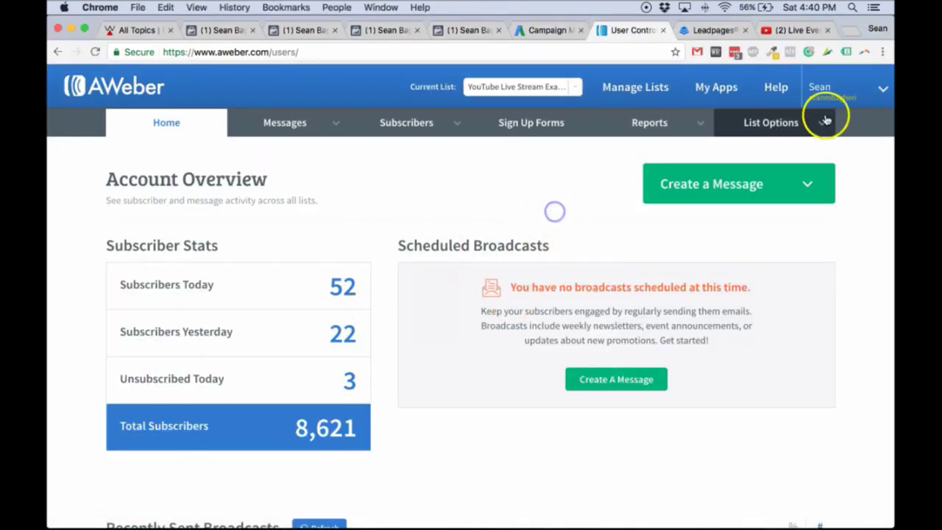
mouse_move(783, 120)
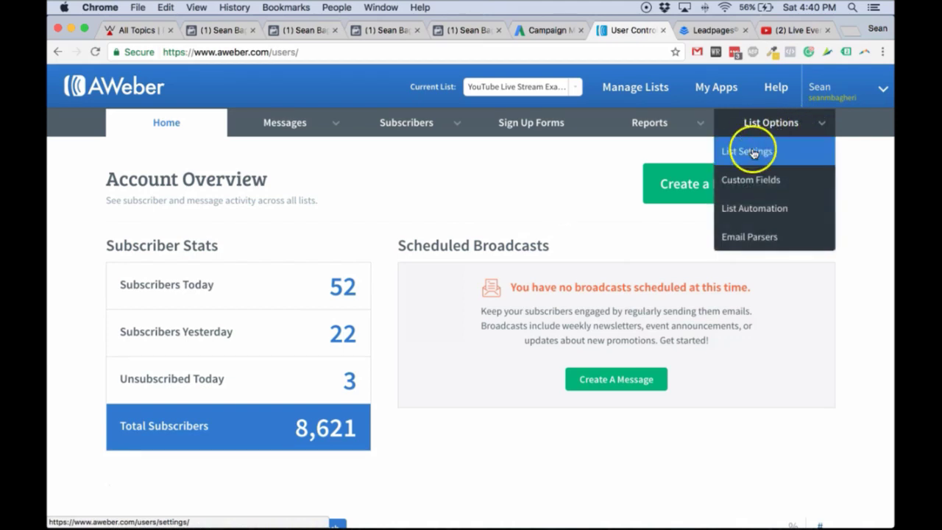
left_click(744, 151)
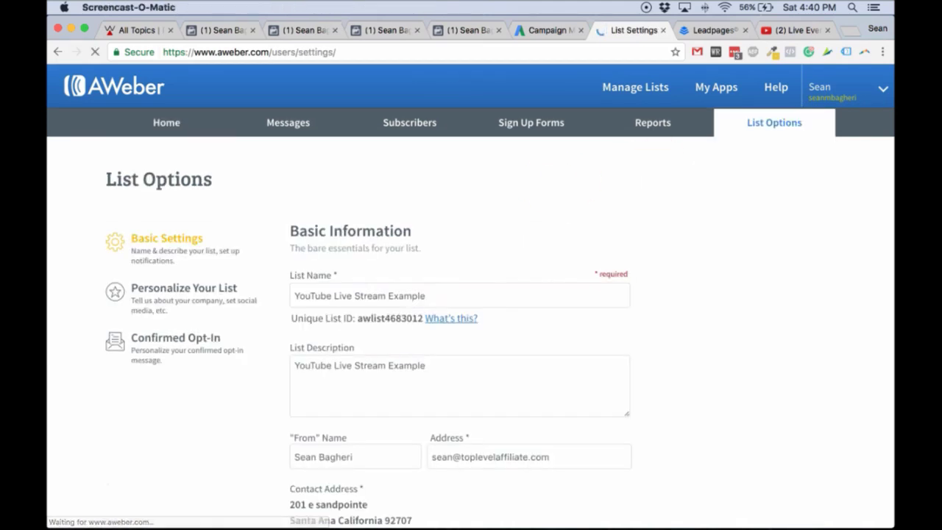
left_click(157, 354)
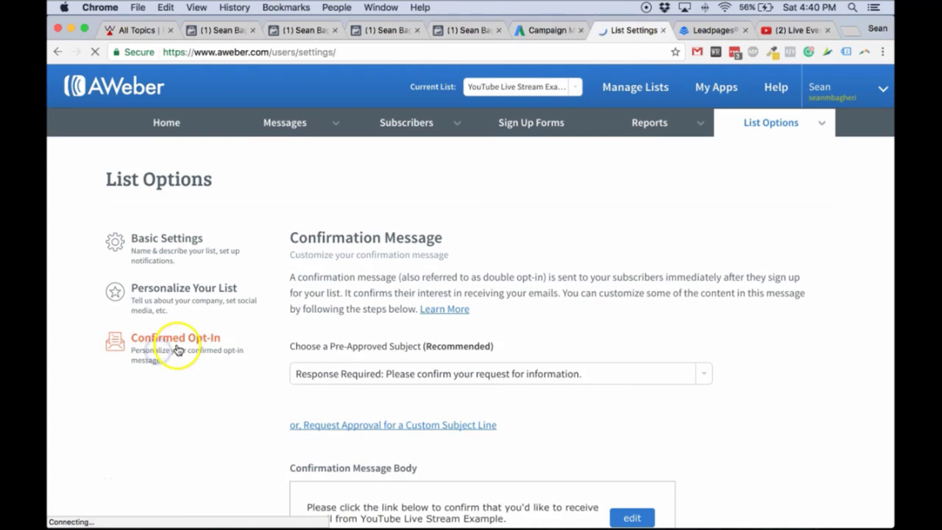
Step: Switch confirmed opt-in off for Web Forms and confirm with YES
scroll(281, 336, "down", 8)
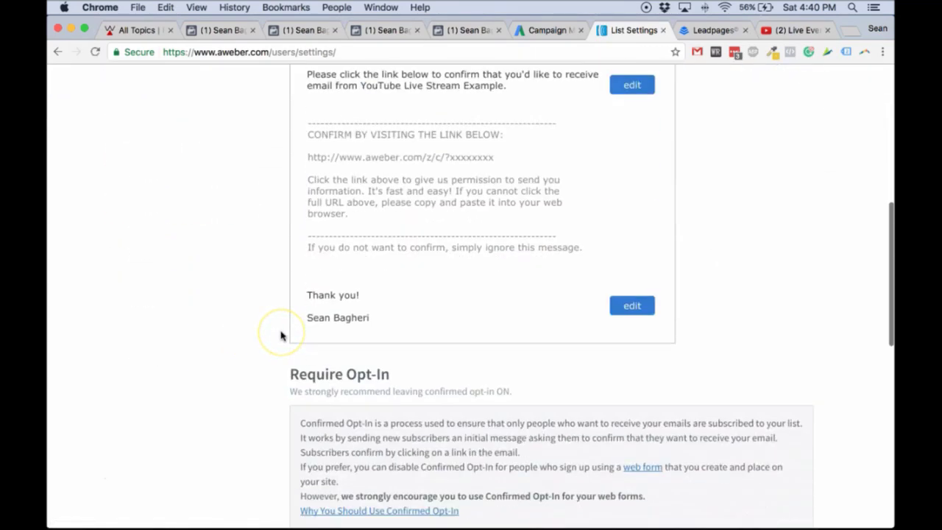
left_click(301, 338)
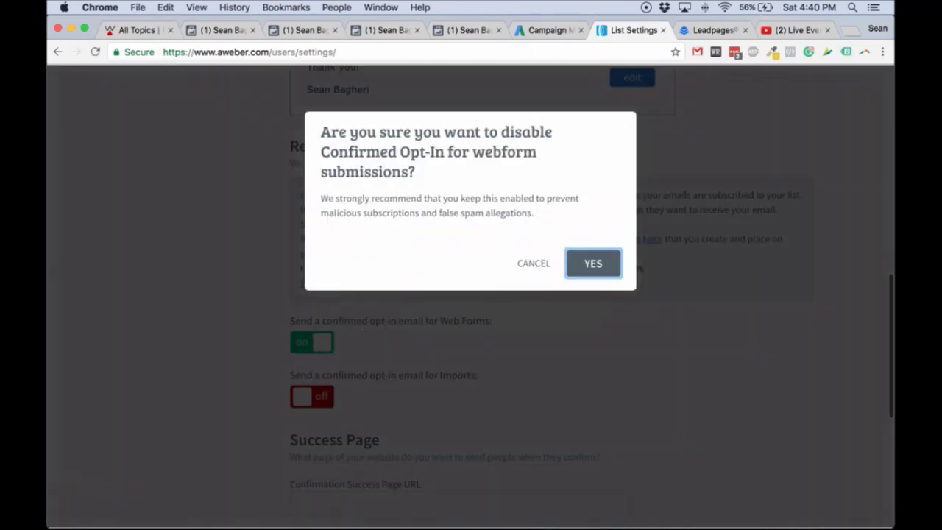
key("alt+p")
left_click(591, 263)
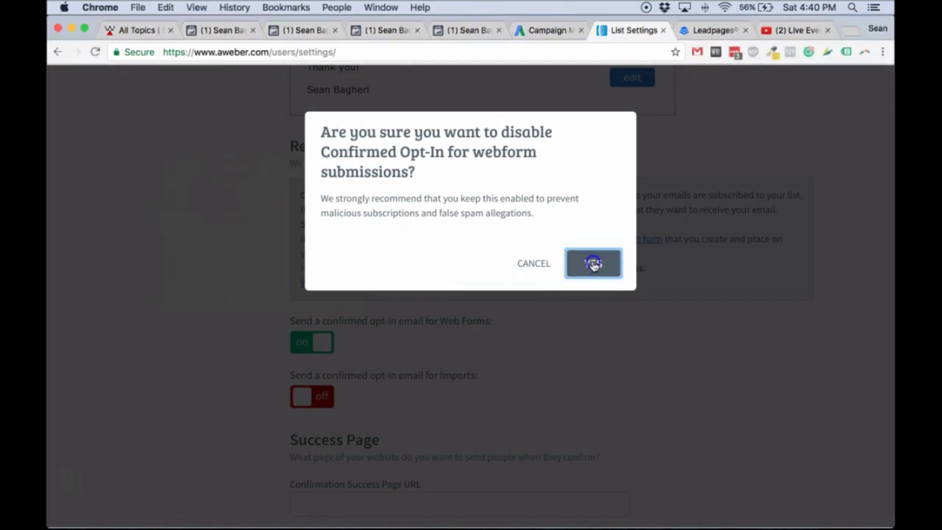
scroll(519, 307, "up", 10)
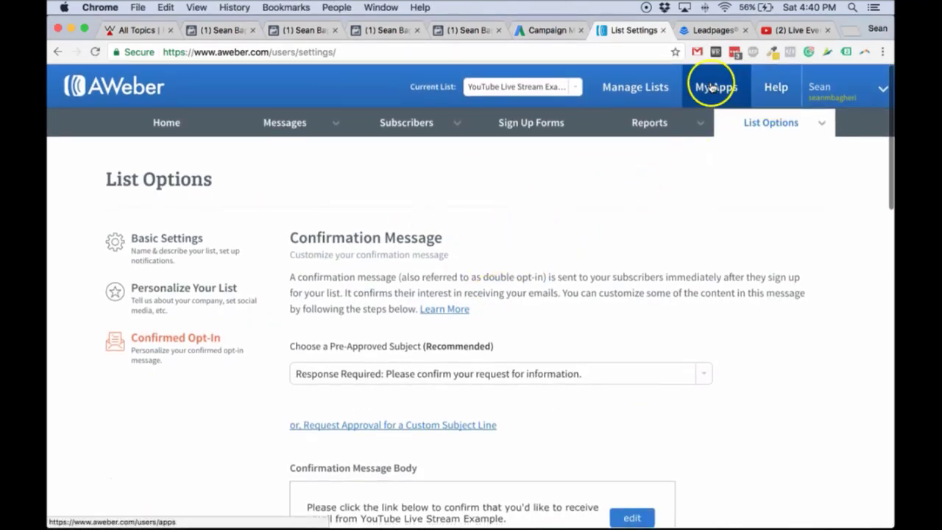
Step: Browse the Help page, then return to the Home account overview
left_click(777, 88)
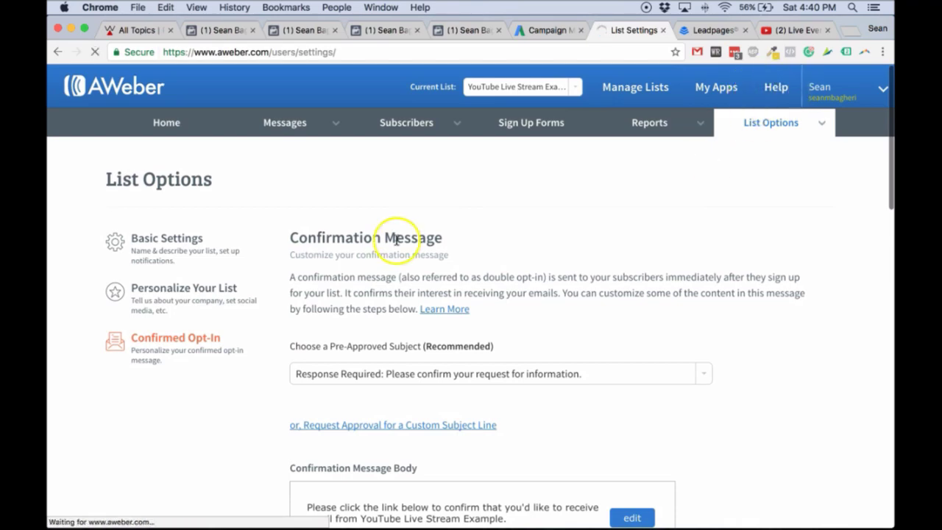
scroll(397, 287, "down", 8)
scroll(365, 316, "up", 2)
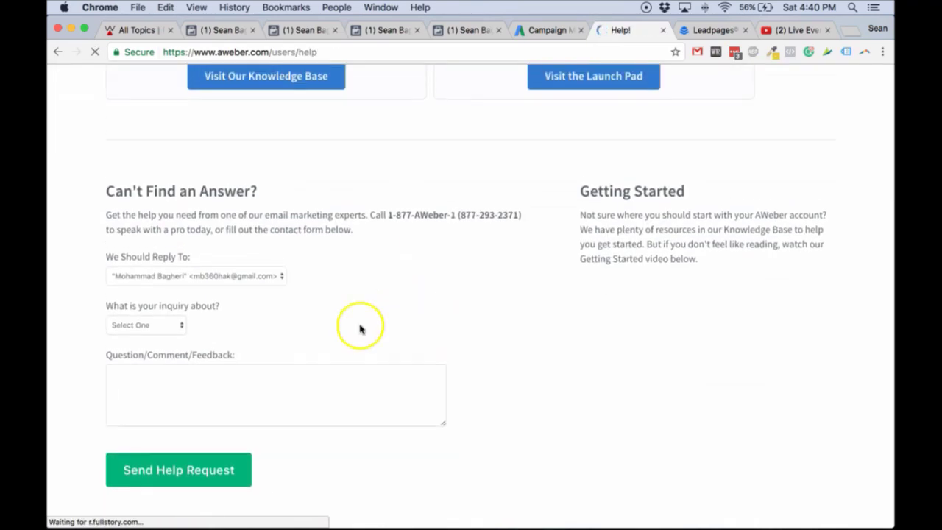
left_click(172, 338)
left_click(356, 374)
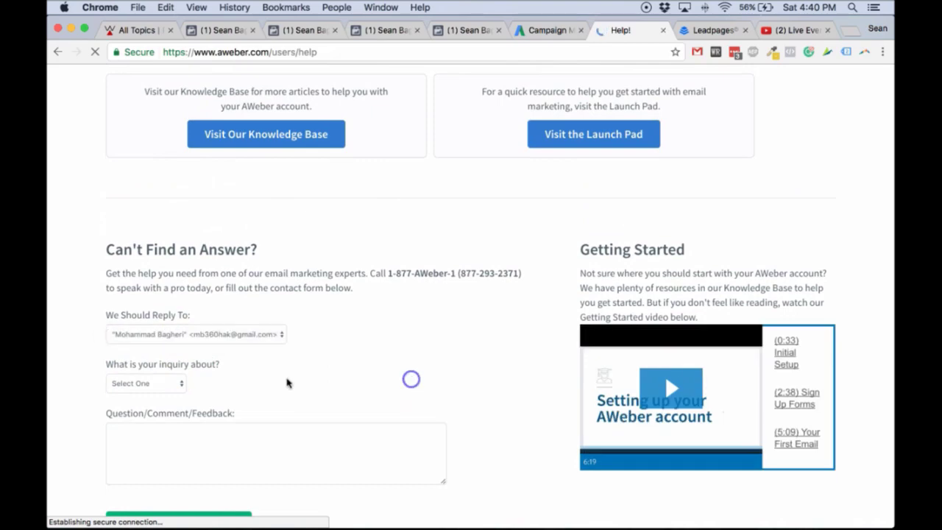
scroll(362, 385, "up", 10)
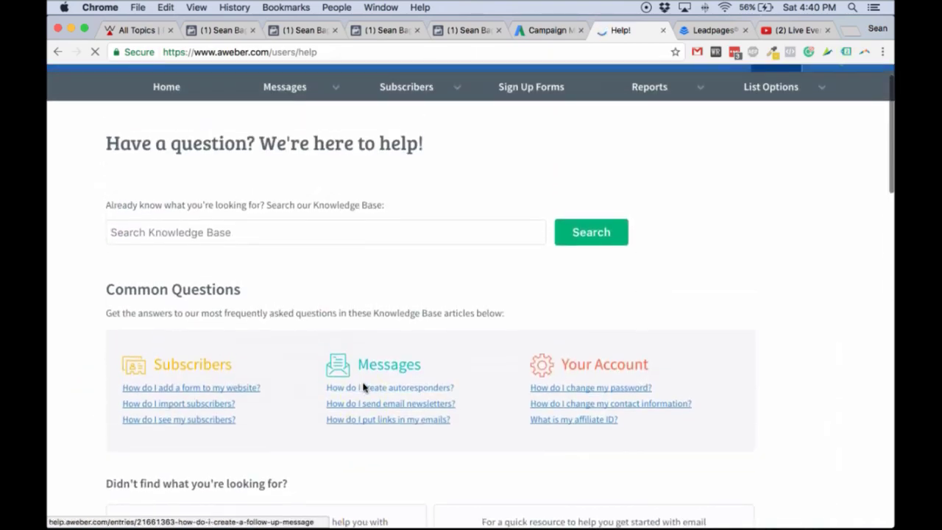
scroll(243, 129, "up", 1)
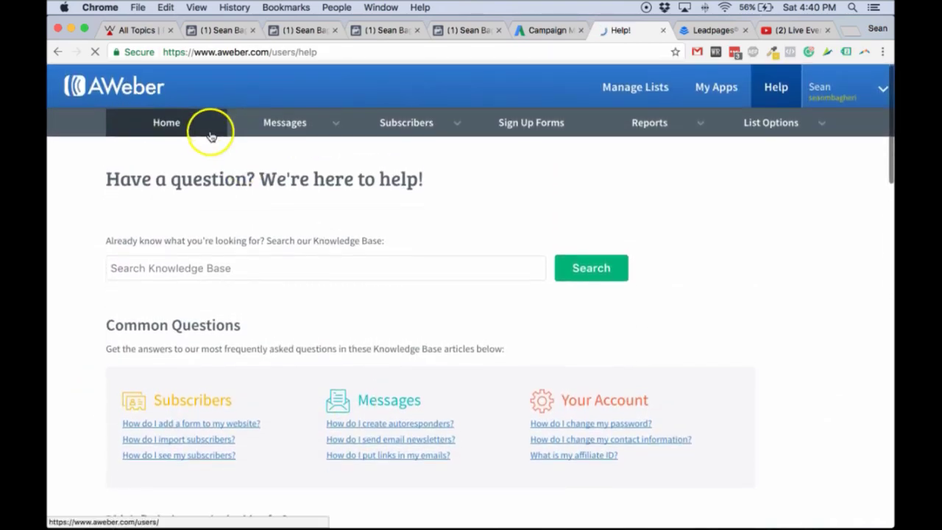
left_click(170, 131)
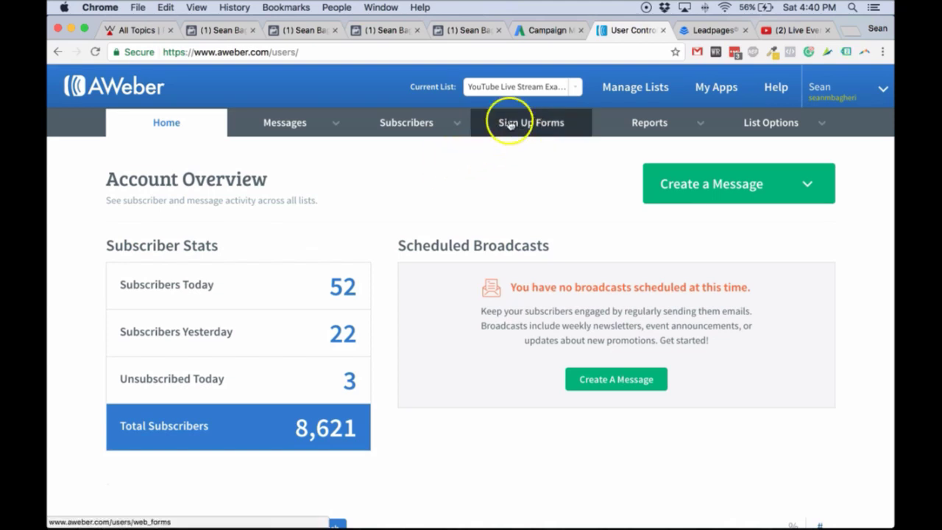
Step: From the Sign Up Forms tab, create the YouTube Live Stream Example list's first sign-up form
left_click(533, 123)
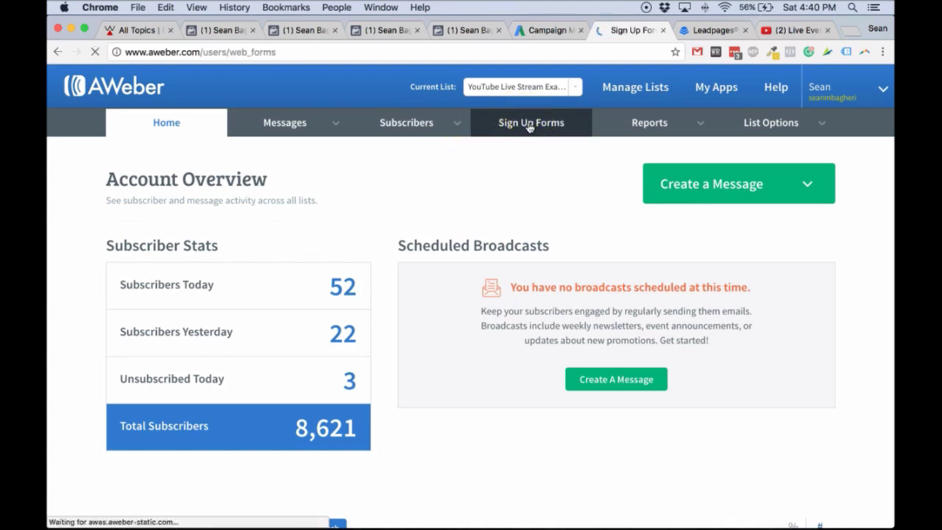
key("alt+p")
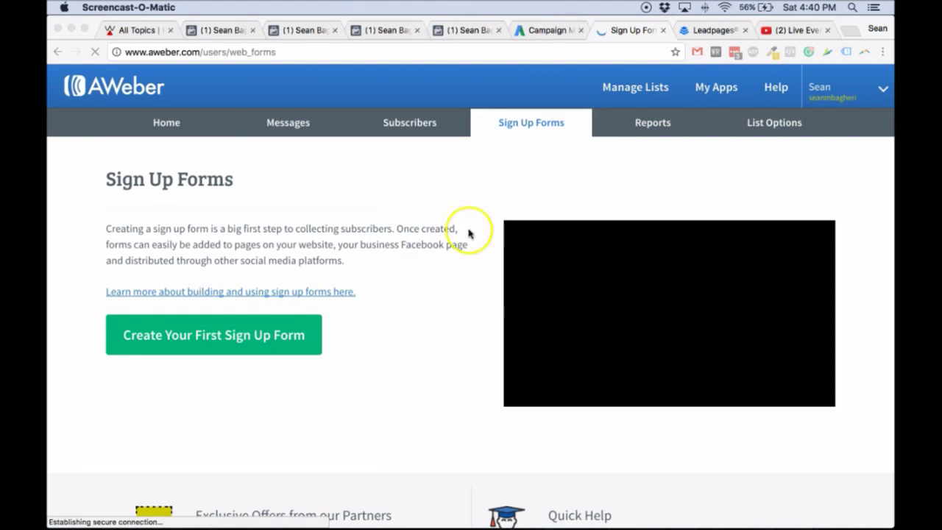
left_click(168, 199)
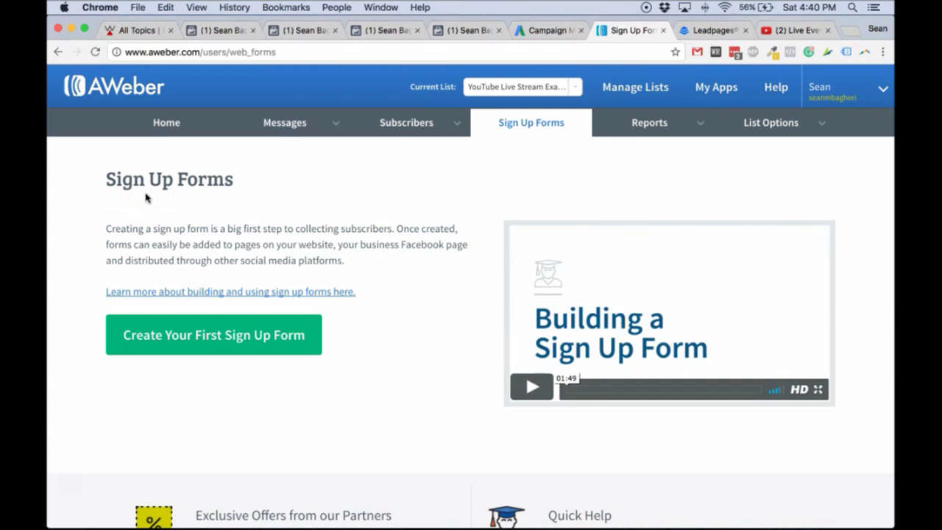
left_click_drag(106, 178, 246, 243)
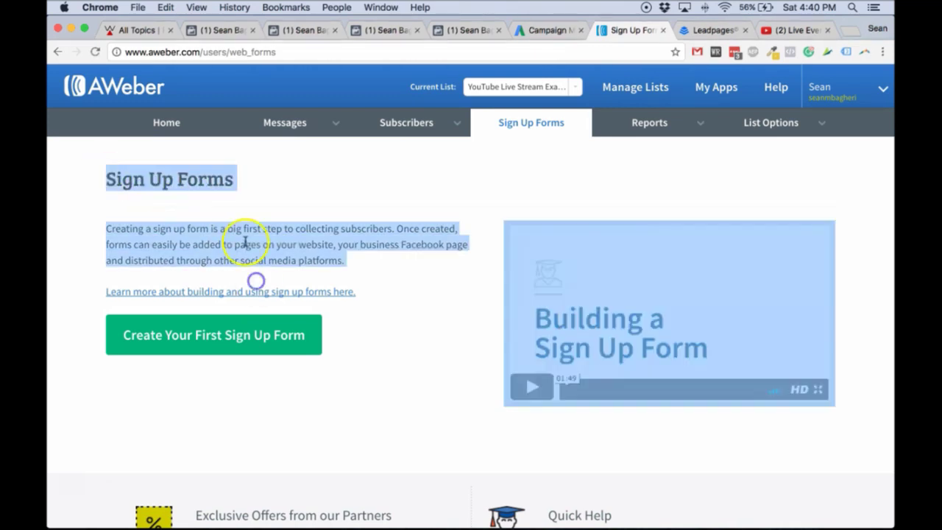
left_click(270, 256)
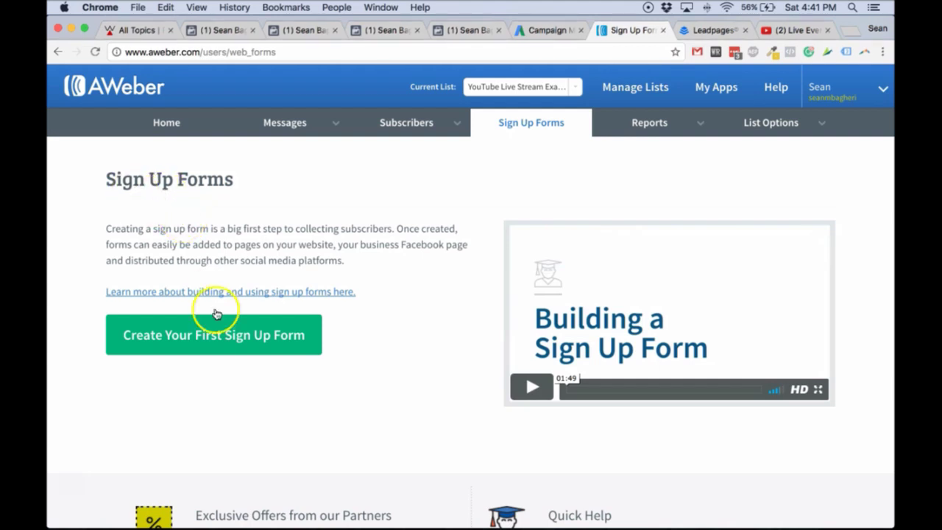
left_click(180, 349)
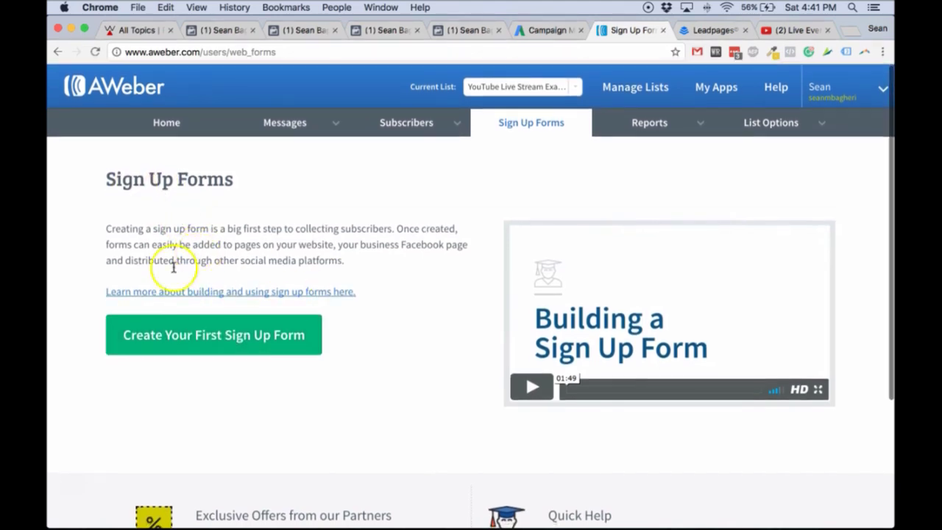
left_click(220, 325)
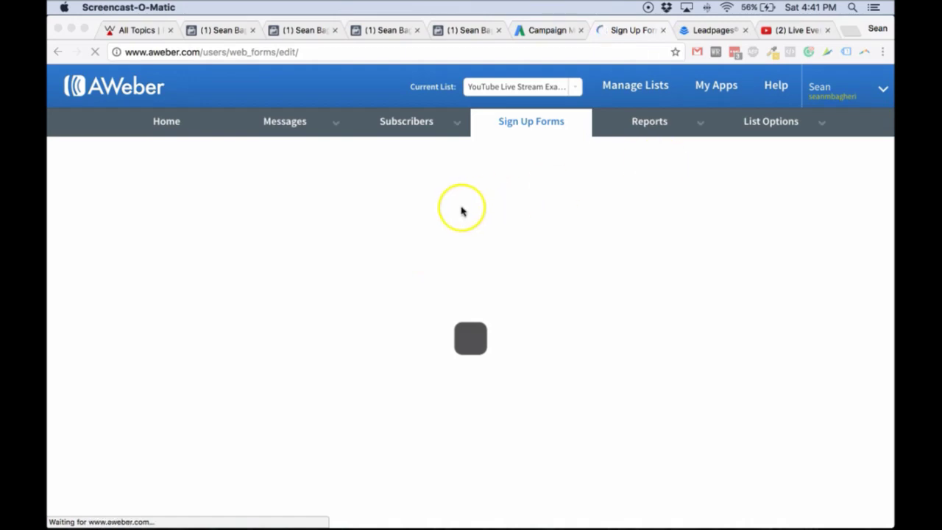
Step: Advance to the form's settings and name the form 'live stream'
left_click(399, 200)
scroll(224, 272, "down", 1)
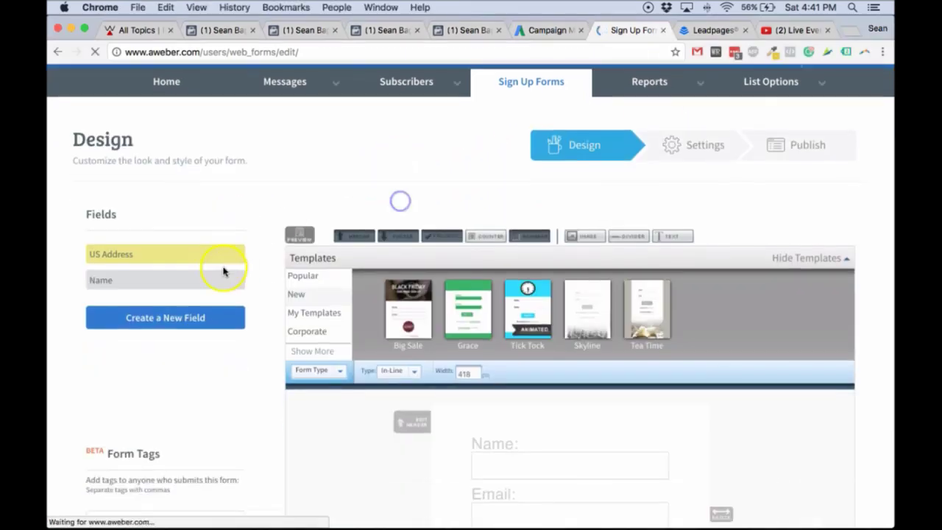
scroll(336, 284, "down", 5)
scroll(340, 290, "up", 3)
scroll(802, 493, "down", 1)
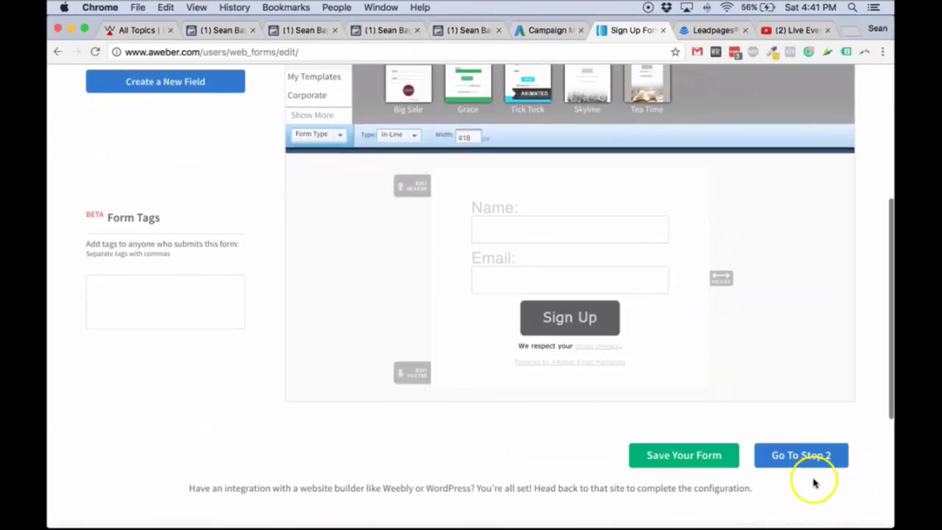
left_click(801, 456)
left_click(191, 327)
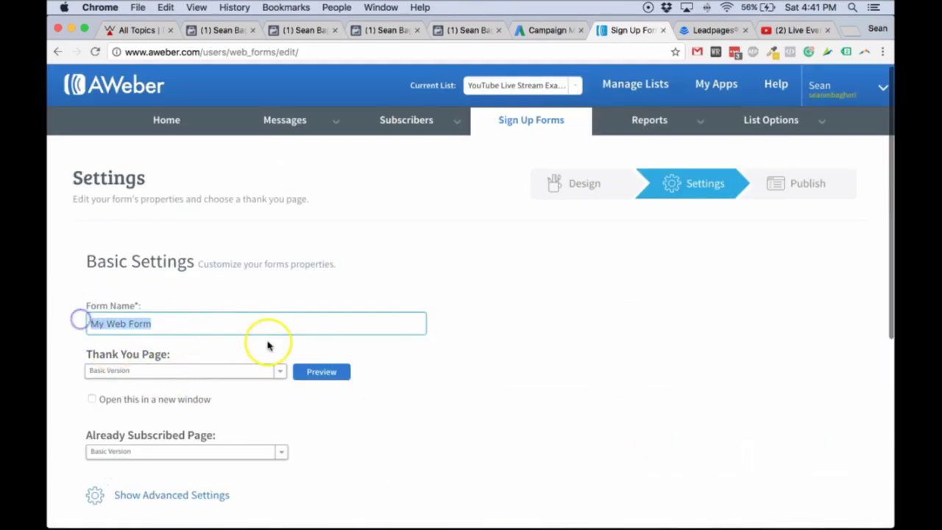
type("live stream")
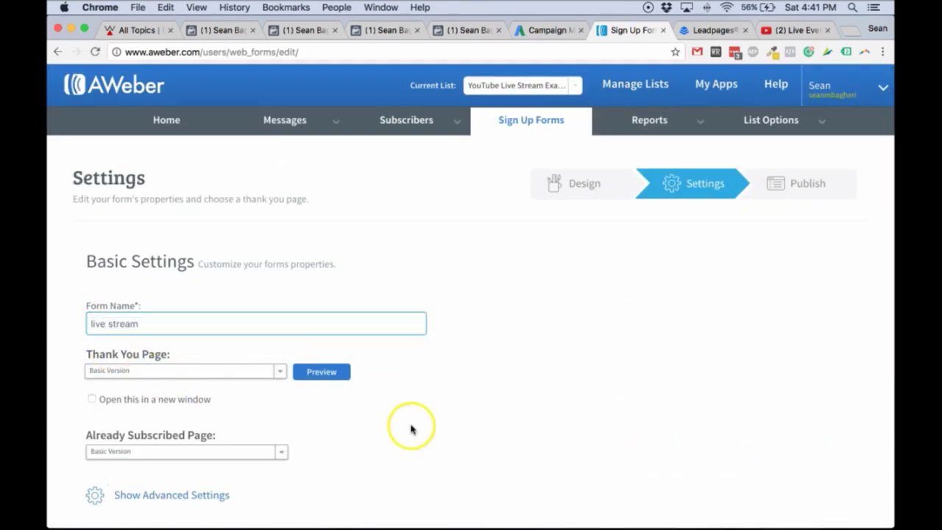
left_click(462, 353)
Step: Save the form settings and continue to the Publish step
scroll(242, 347, "down", 5)
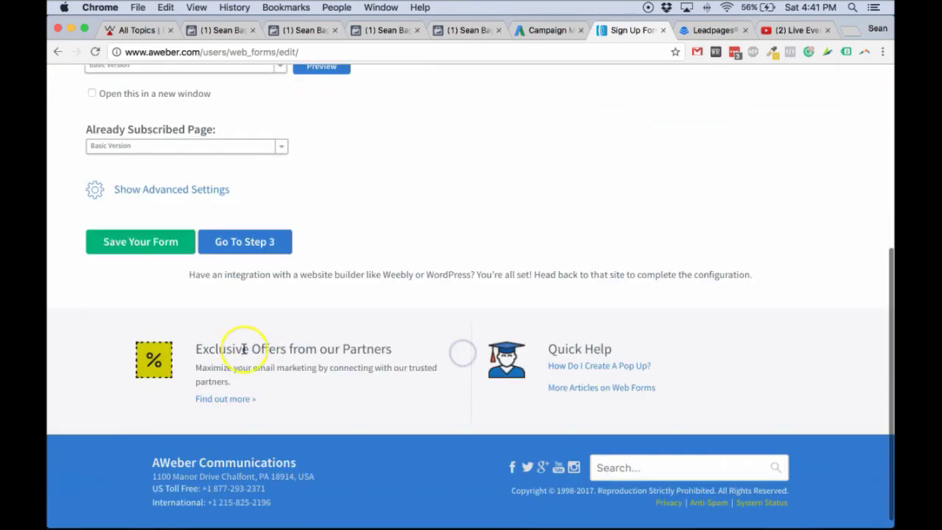
left_click(168, 250)
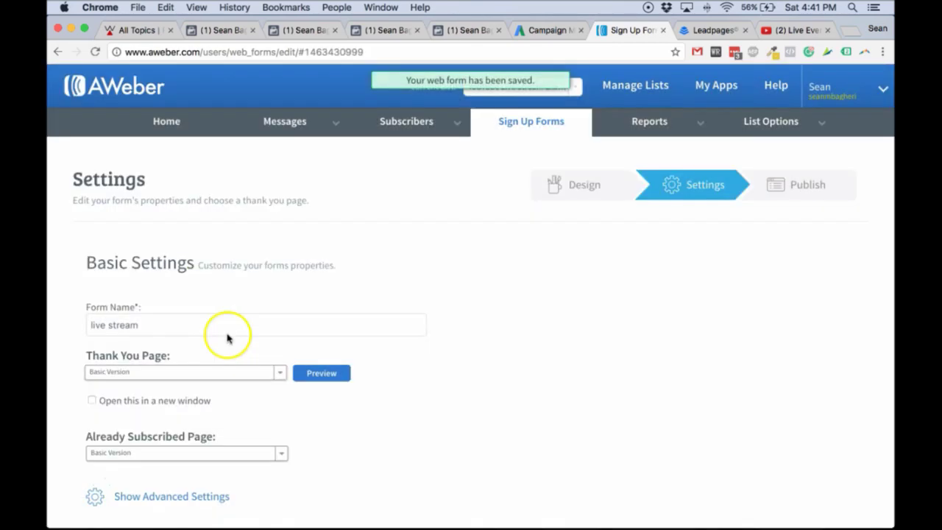
scroll(228, 335, "down", 5)
left_click(225, 232)
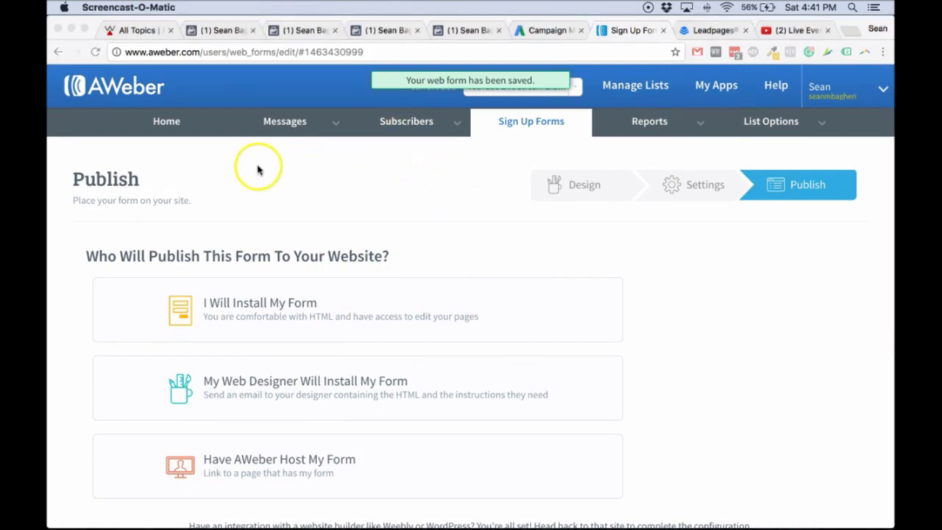
Step: Go to the Messages section and load the list's empty Drafts page
left_click(290, 133)
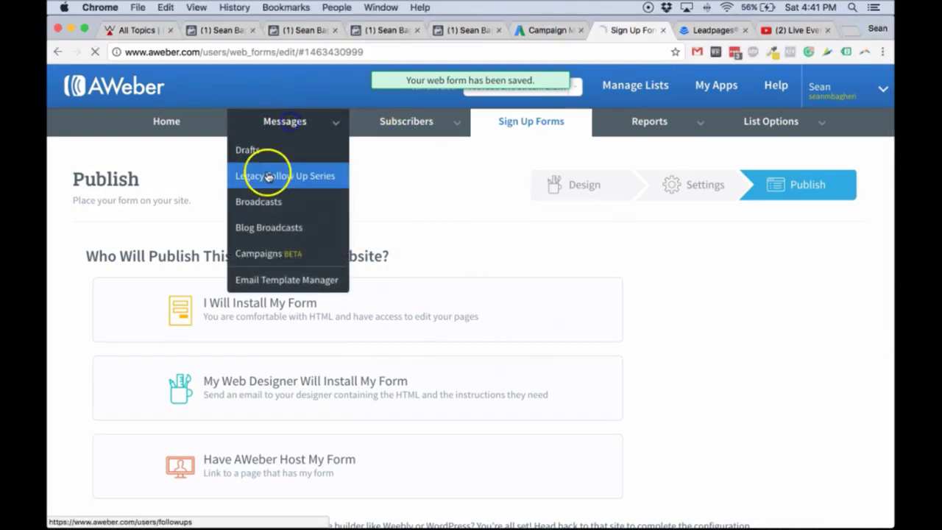
left_click(265, 175)
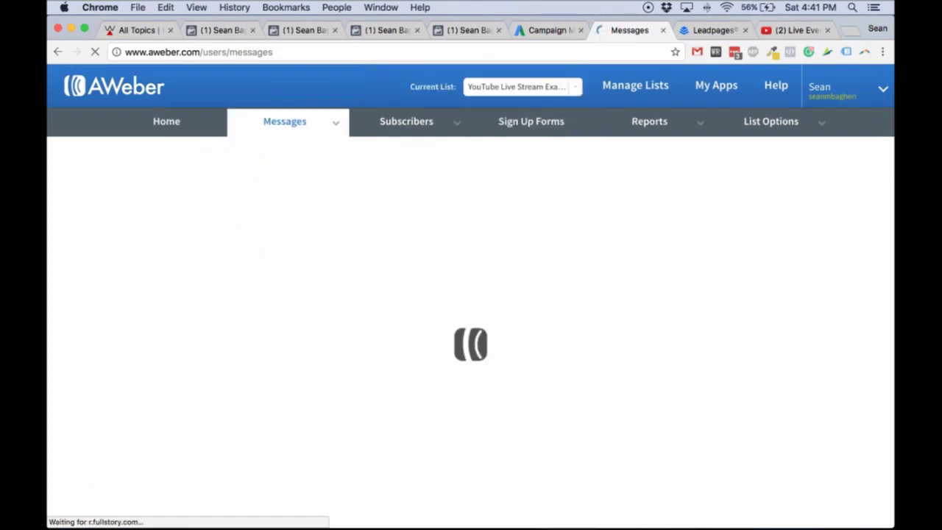
scroll(294, 283, "down", 1)
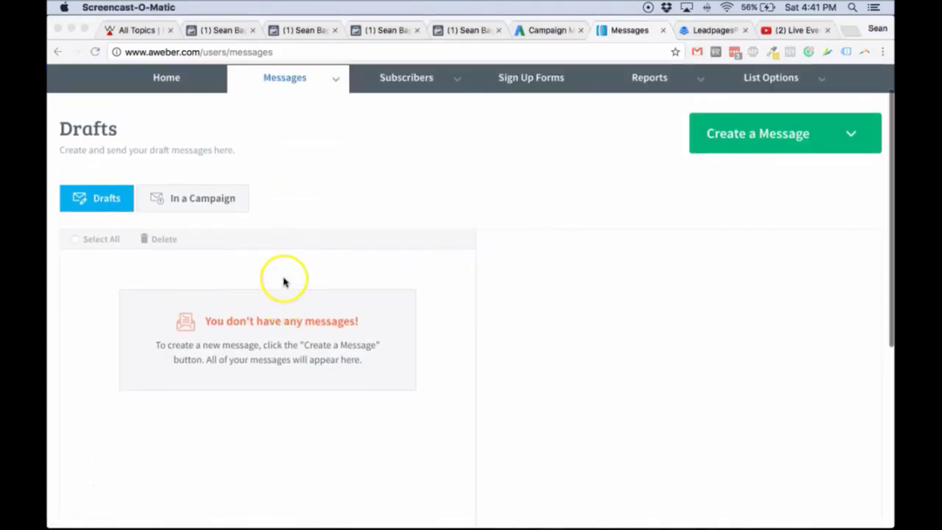
scroll(221, 269, "up", 1)
left_click(351, 252)
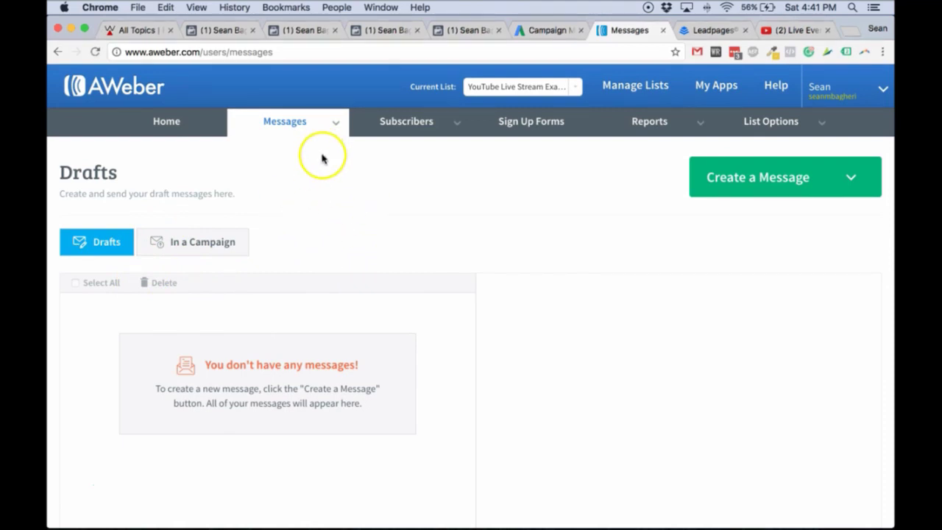
left_click(324, 126)
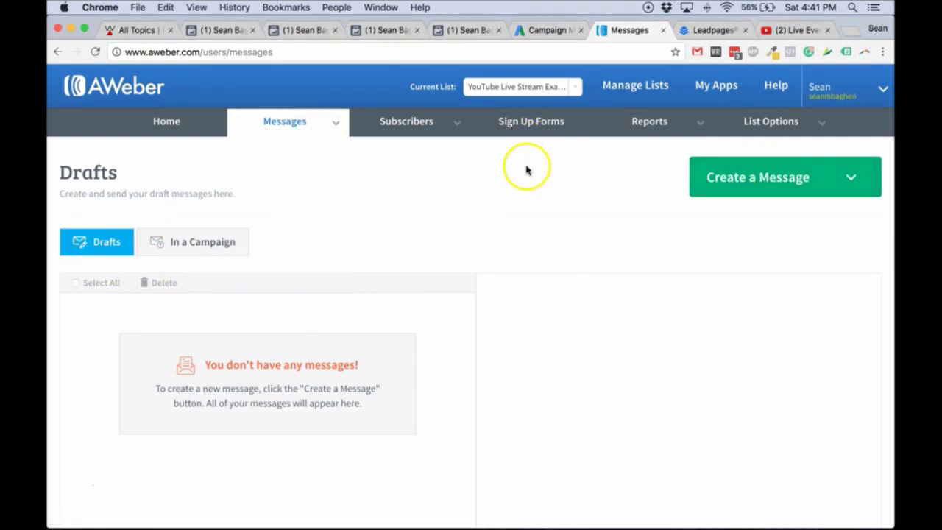
key("alt+p")
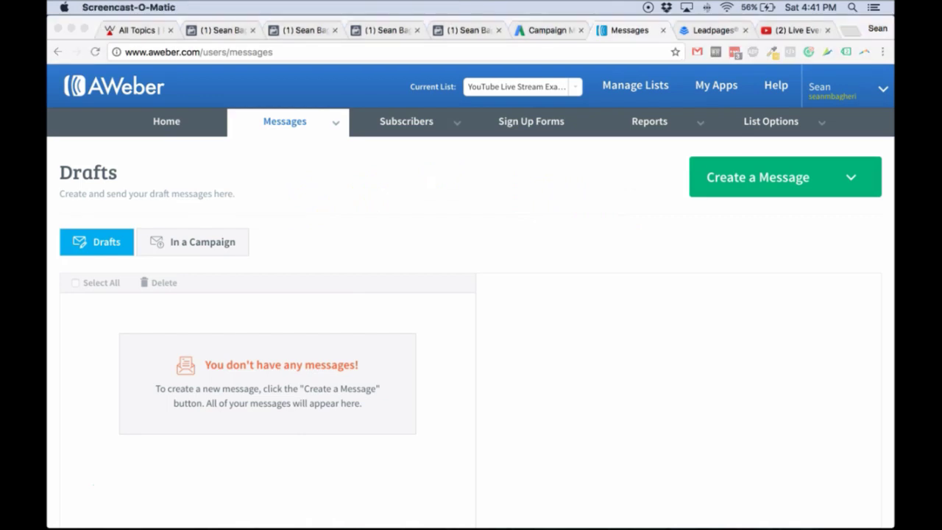
left_click(537, 187)
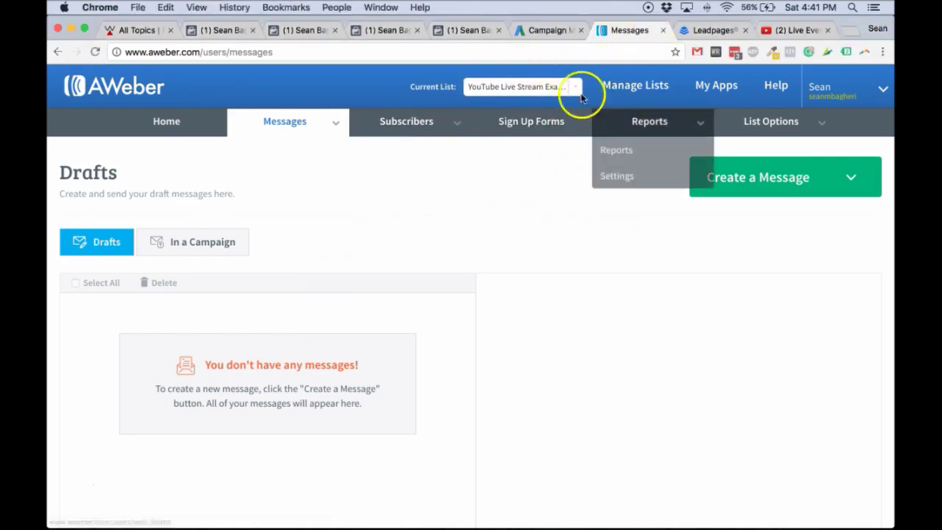
Step: Switch to Leadpages, check the account menu, then start creating a new page from the templates
left_click(711, 33)
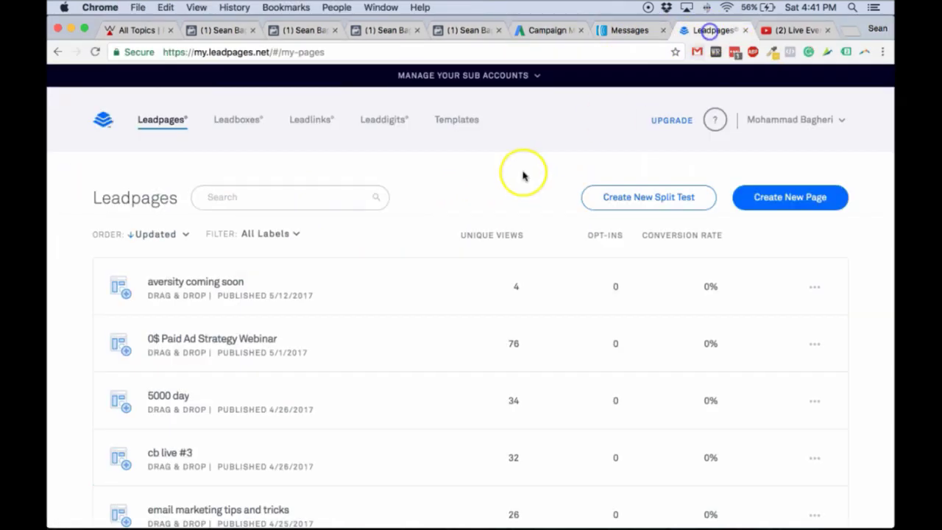
key("alt+p")
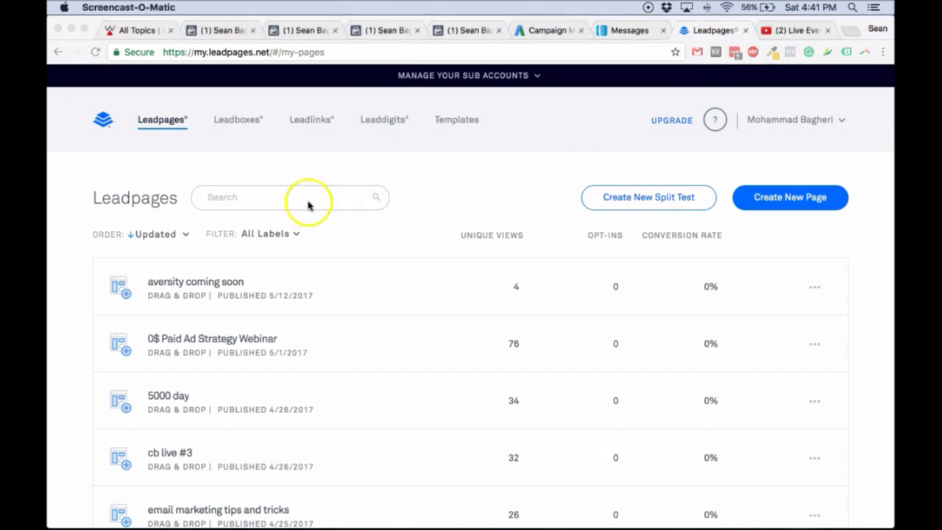
left_click(835, 93)
left_click(795, 131)
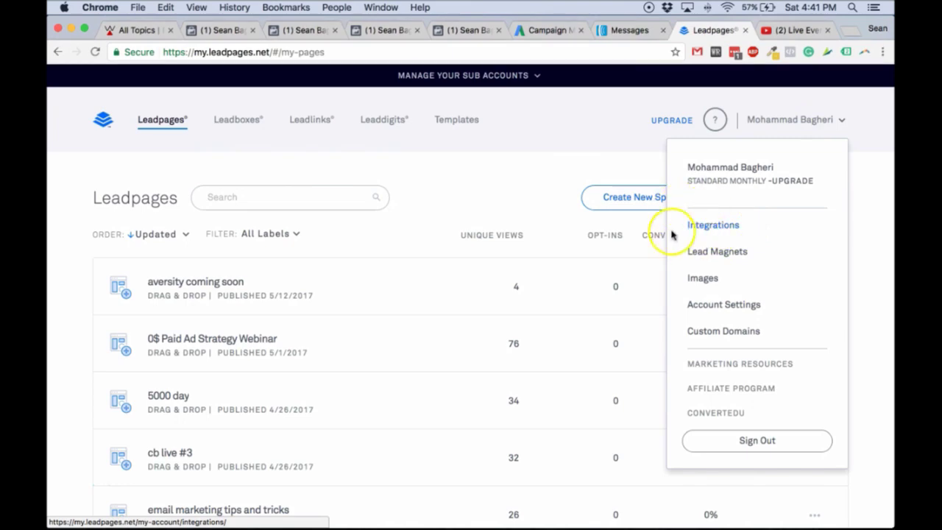
scroll(626, 199, "down", 5)
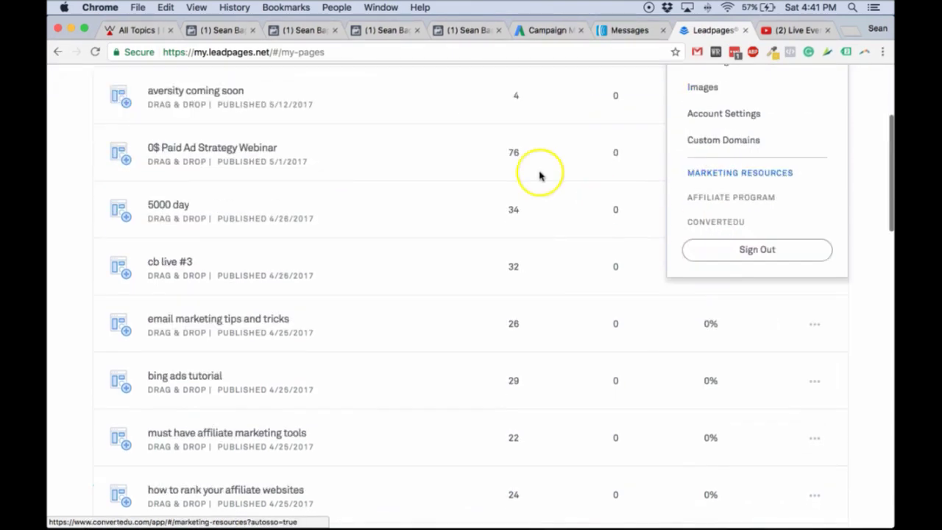
scroll(515, 158, "up", 4)
left_click(510, 136)
scroll(515, 174, "down", 5)
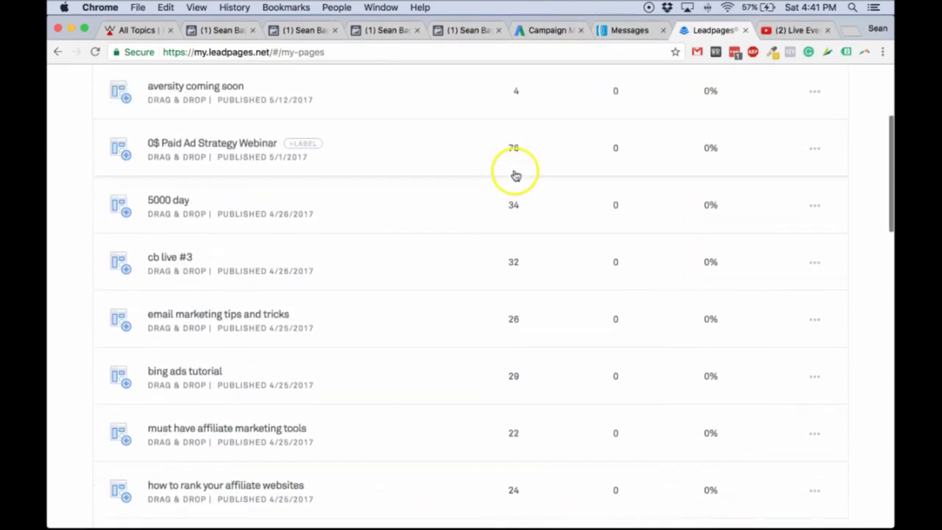
scroll(516, 175, "up", 4)
scroll(532, 185, "up", 2)
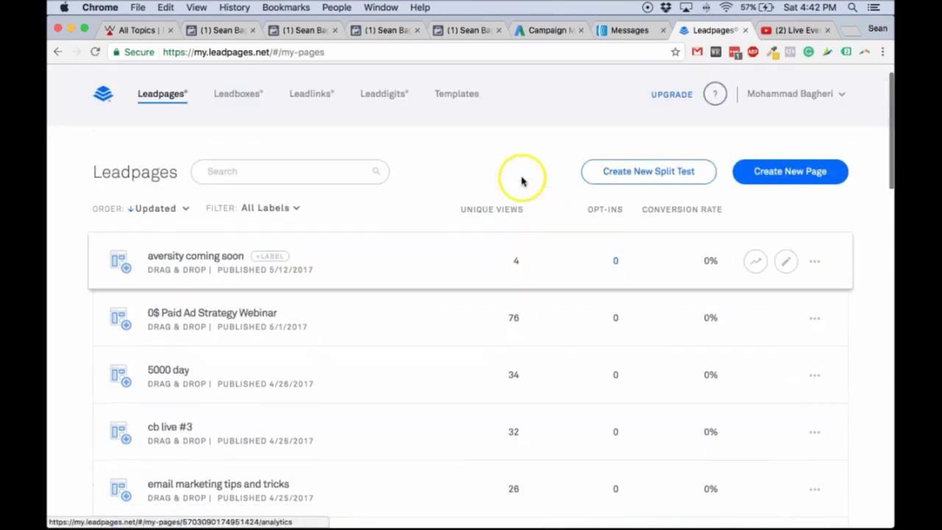
left_click(793, 171)
scroll(450, 188, "down", 2)
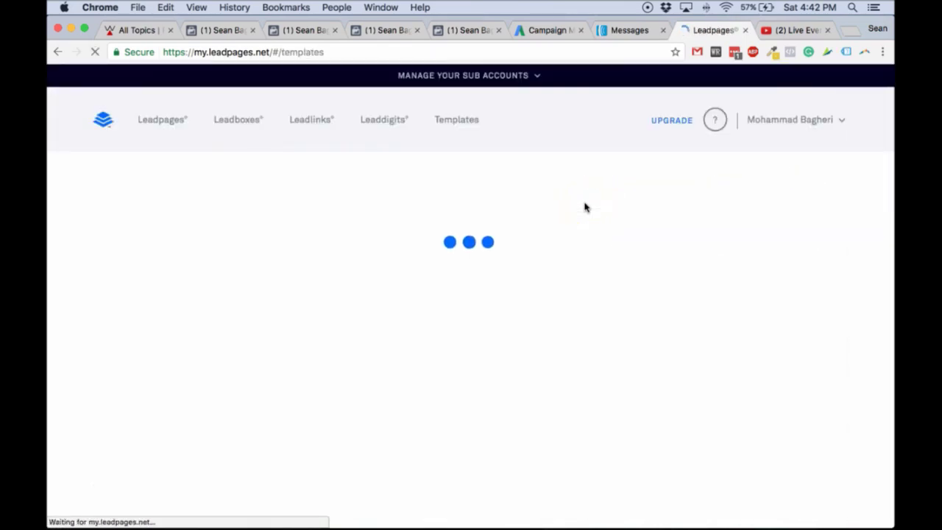
Step: Browse the Drag & Drop template gallery for a suitable opt-in design
scroll(585, 208, "down", 1)
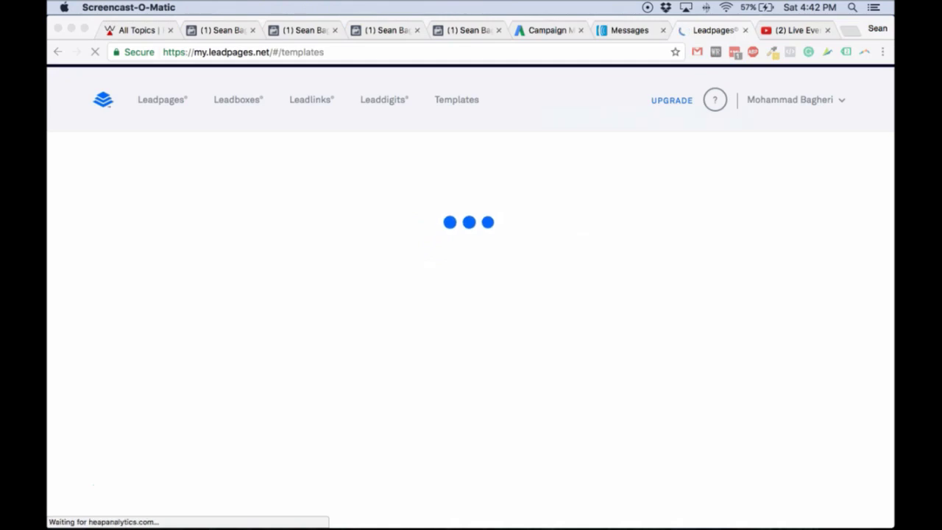
left_click(520, 126)
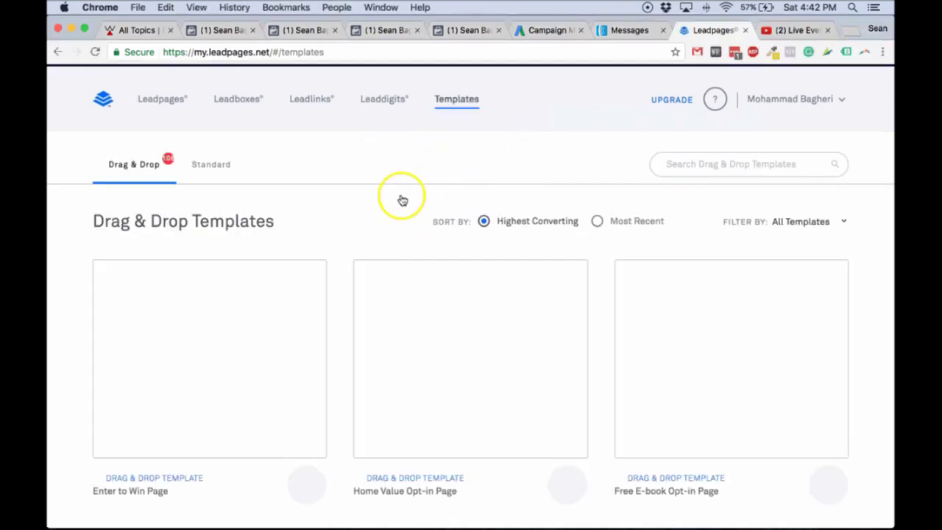
scroll(361, 217, "down", 3)
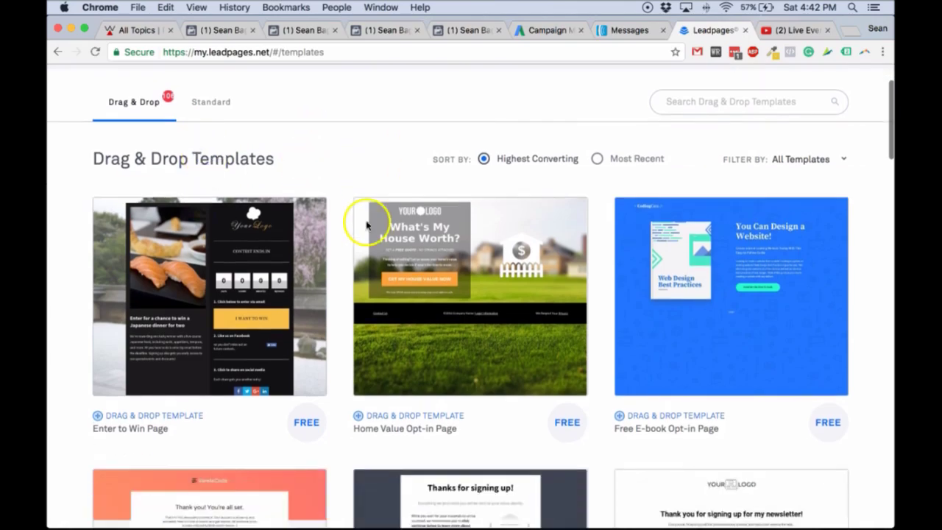
scroll(362, 220, "up", 4)
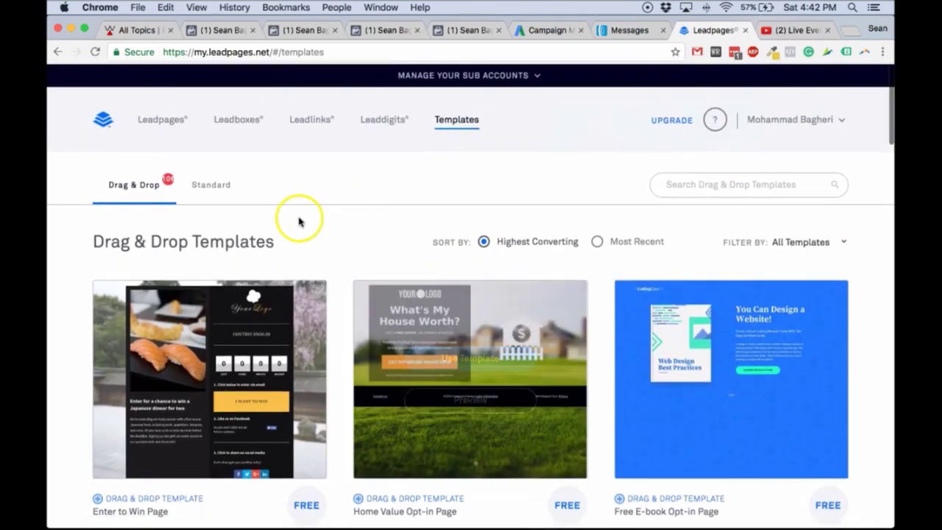
scroll(309, 223, "down", 5)
scroll(327, 220, "down", 1)
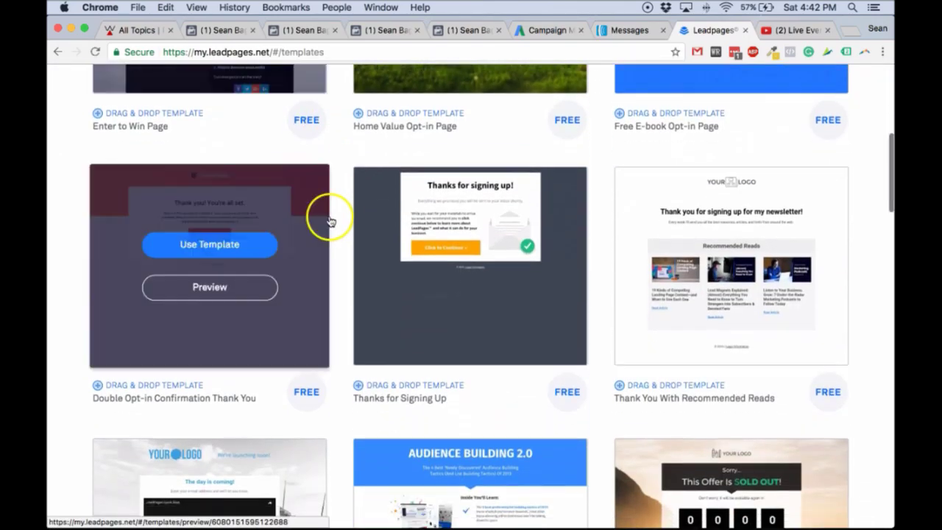
scroll(336, 226, "up", 2)
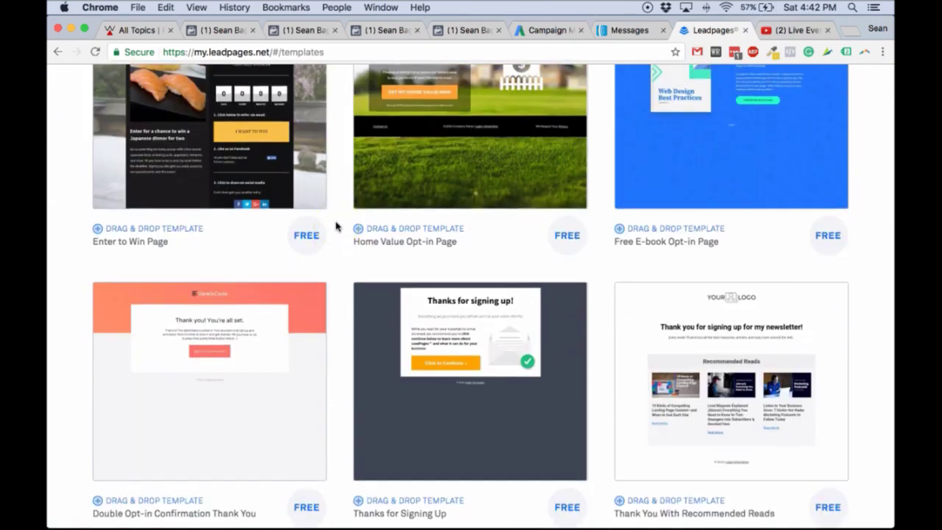
scroll(336, 226, "down", 2)
mouse_move(373, 392)
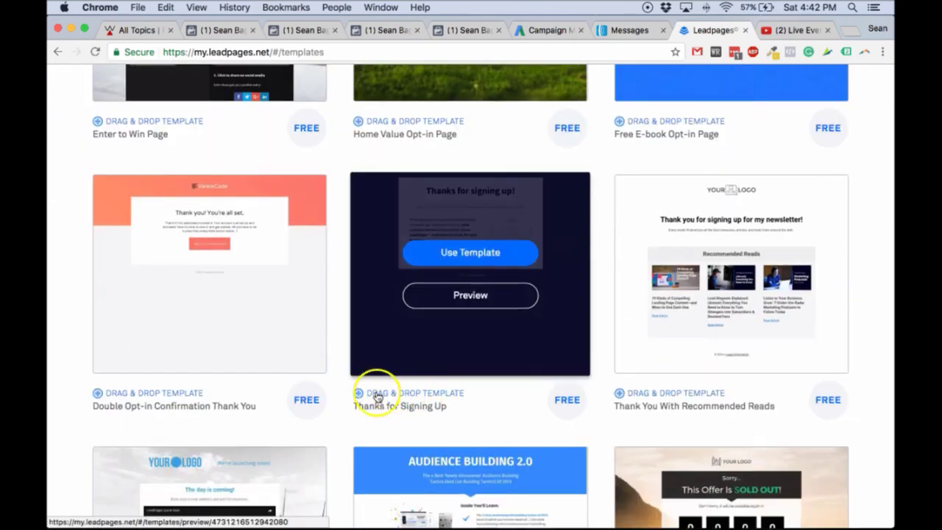
scroll(379, 390, "down", 1)
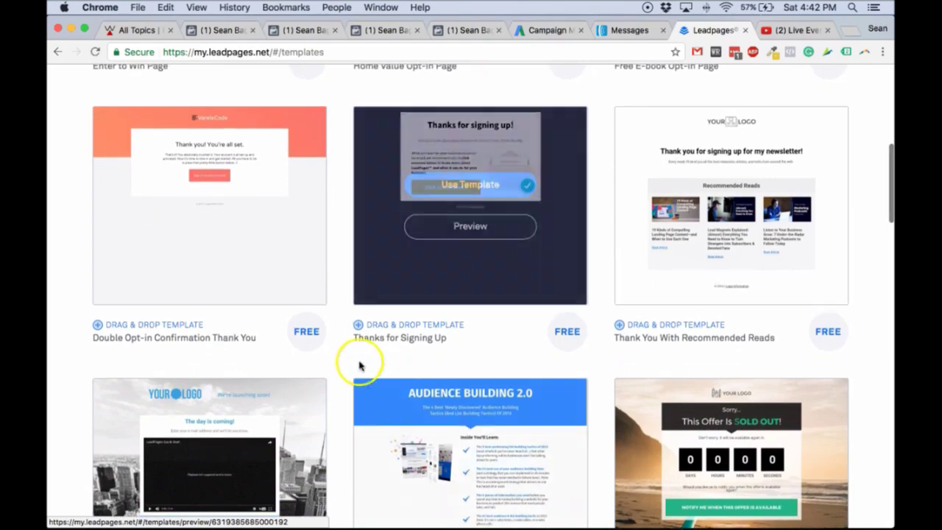
scroll(340, 343, "up", 2)
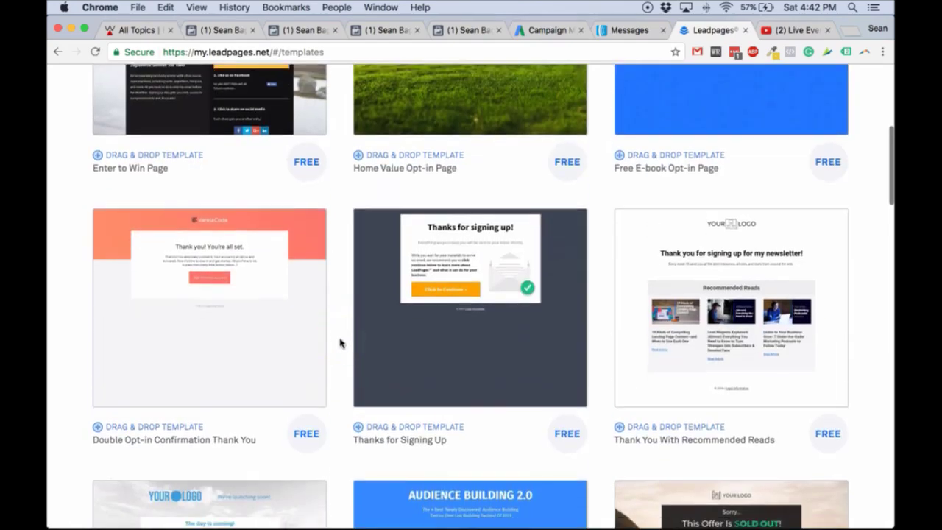
scroll(340, 343, "down", 5)
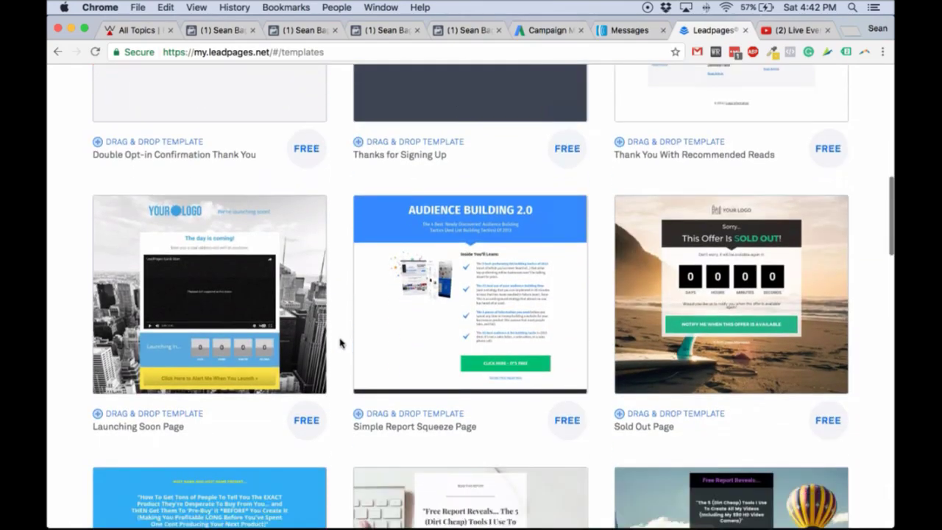
scroll(341, 341, "down", 1)
scroll(341, 342, "up", 7)
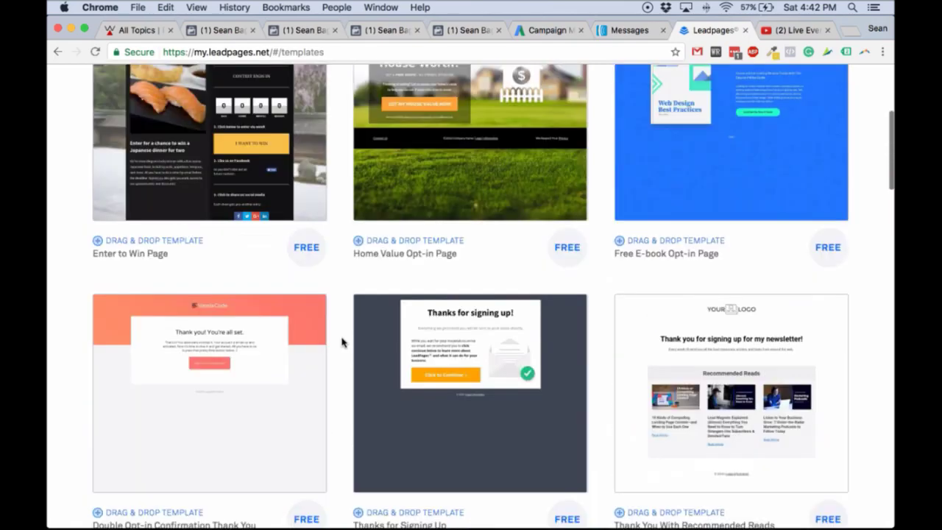
scroll(341, 341, "up", 2)
scroll(340, 341, "up", 1)
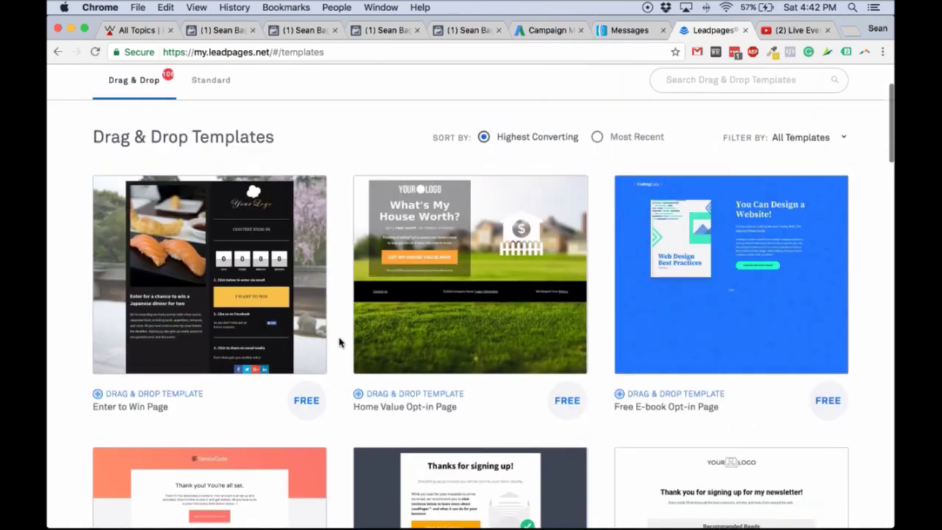
scroll(339, 341, "down", 3)
scroll(339, 338, "up", 3)
Step: Use the Home Value Opt-in Page template for the new page
left_click(467, 307)
scroll(466, 308, "up", 1)
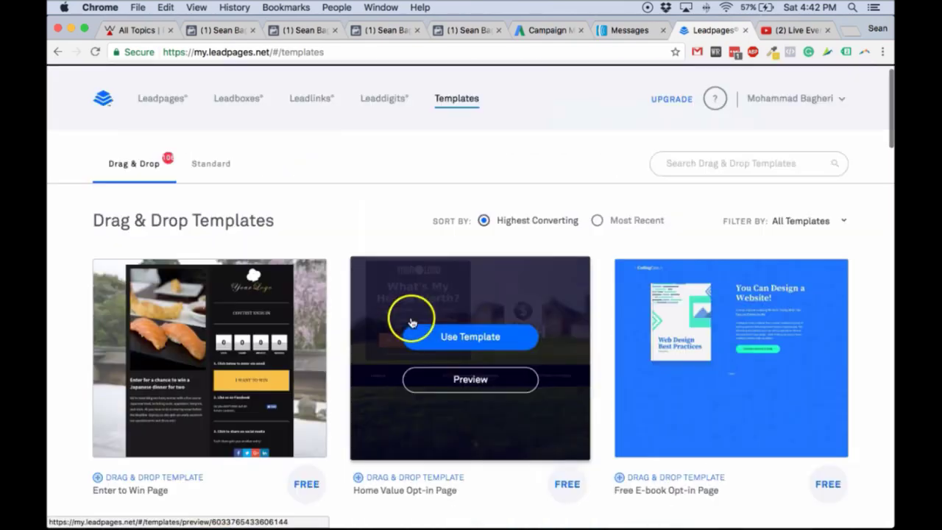
left_click(451, 340)
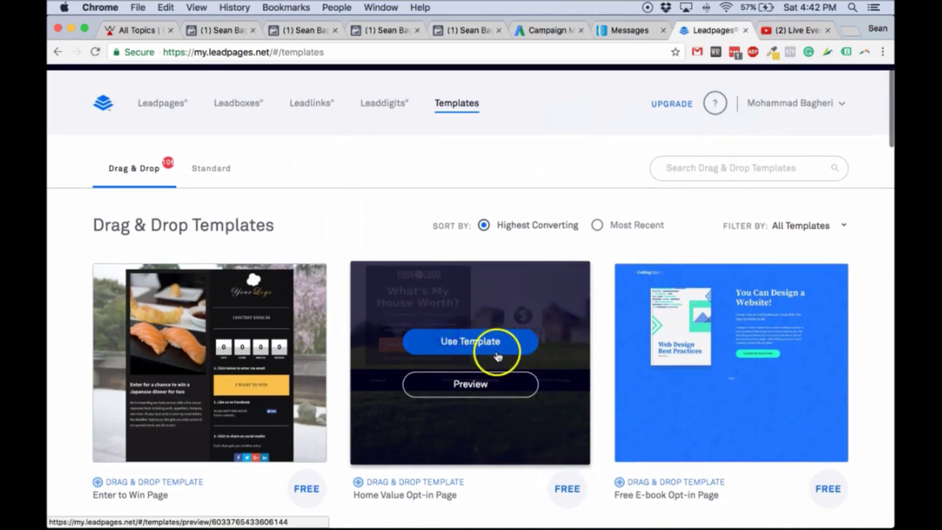
left_click(454, 344)
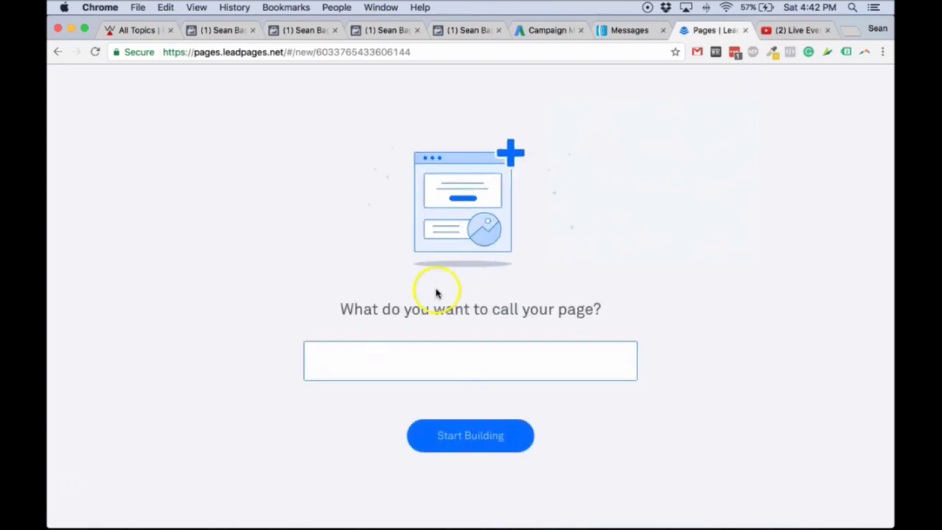
Step: Call the new page 'live stream' and start building it
left_click(460, 356)
type("liv")
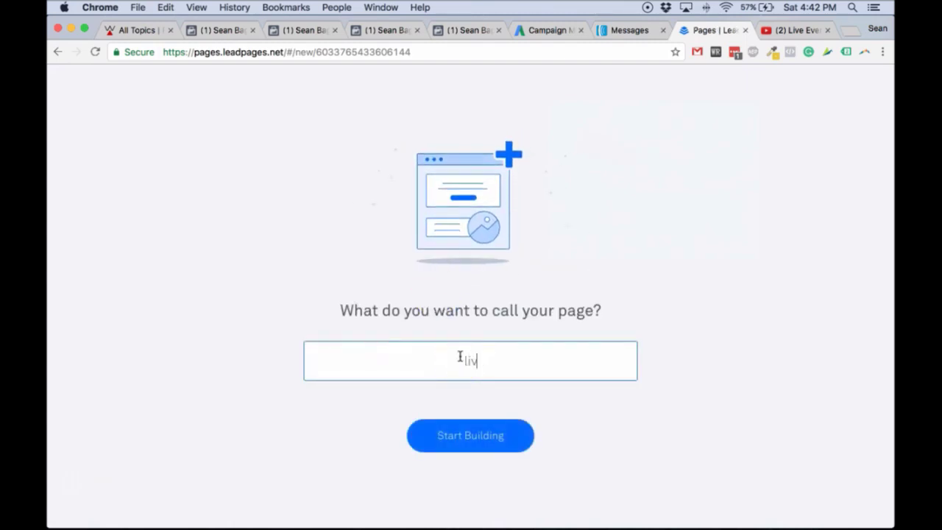
type("e stream")
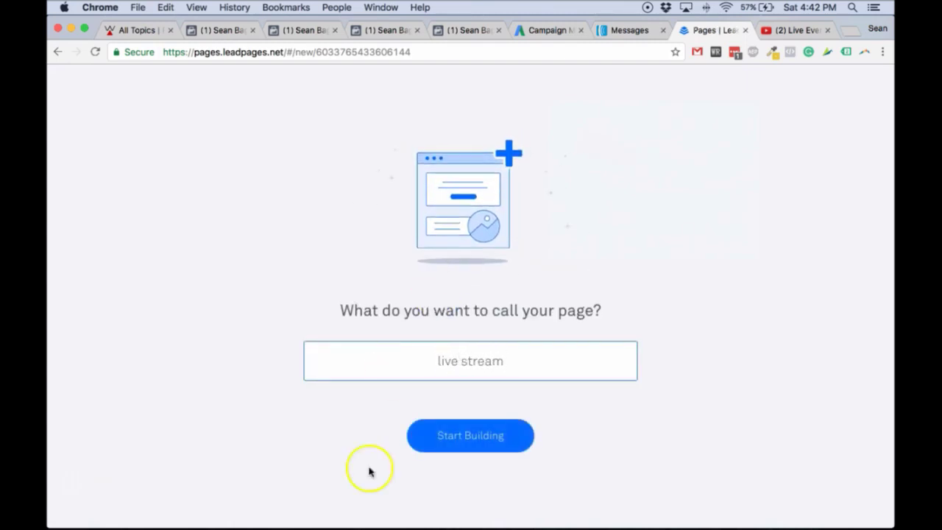
left_click(469, 434)
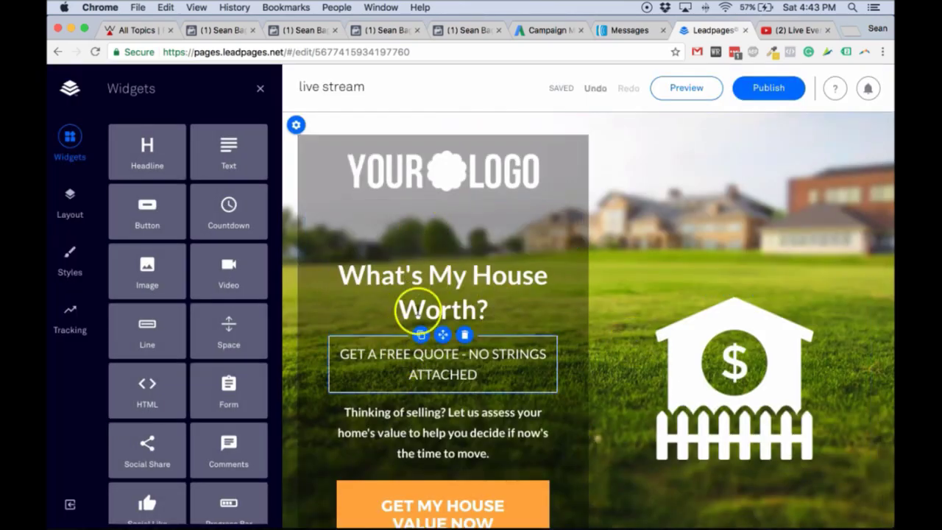
Step: Insert 'da' into 'Worth' so the headline reads 'What's My House Wortdah?'
left_click(354, 276)
left_click_drag(357, 273, 458, 298)
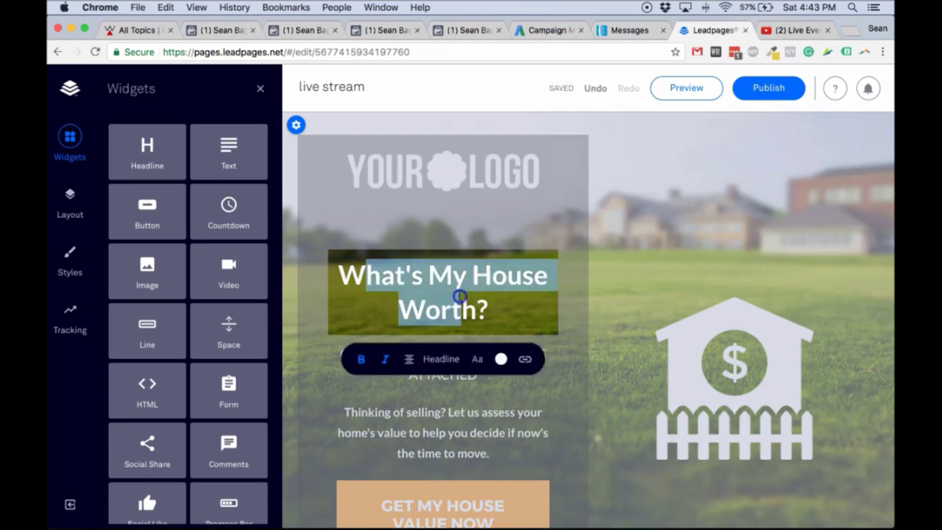
left_click(459, 303)
type("da")
left_click(427, 355)
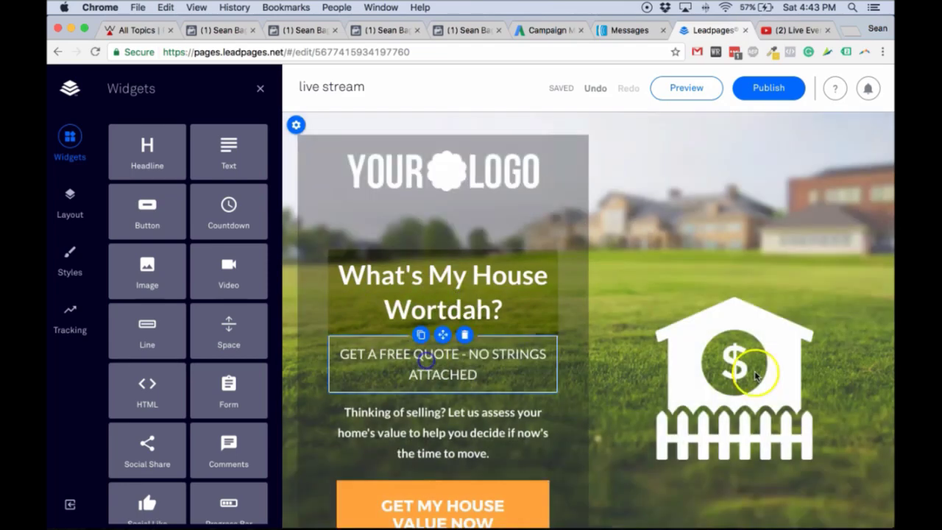
Step: Select the house image and then the logo image to inspect the template
left_click(726, 359)
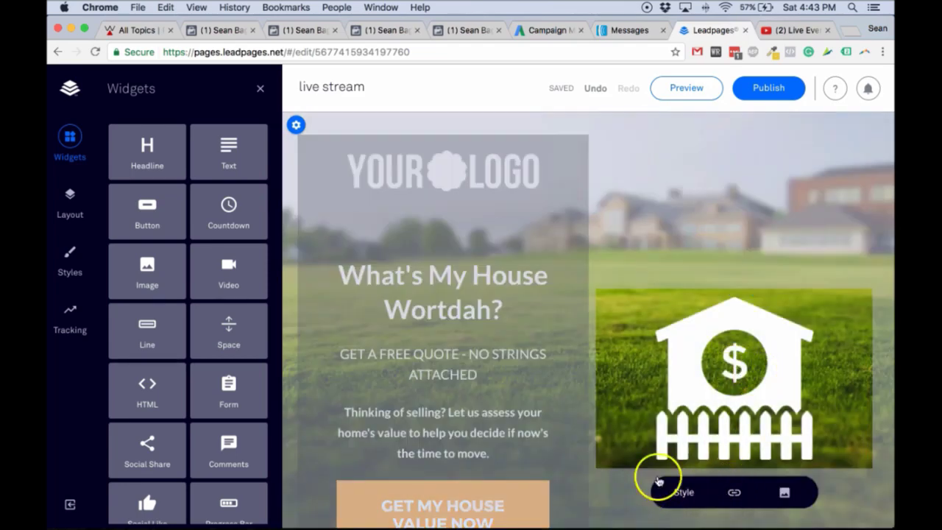
left_click(417, 173)
scroll(416, 173, "down", 4)
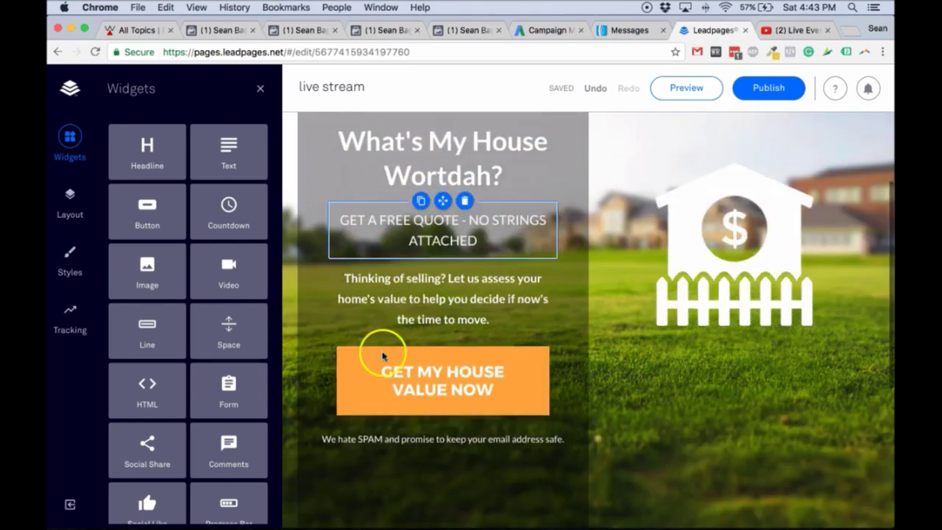
scroll(378, 358, "up", 4)
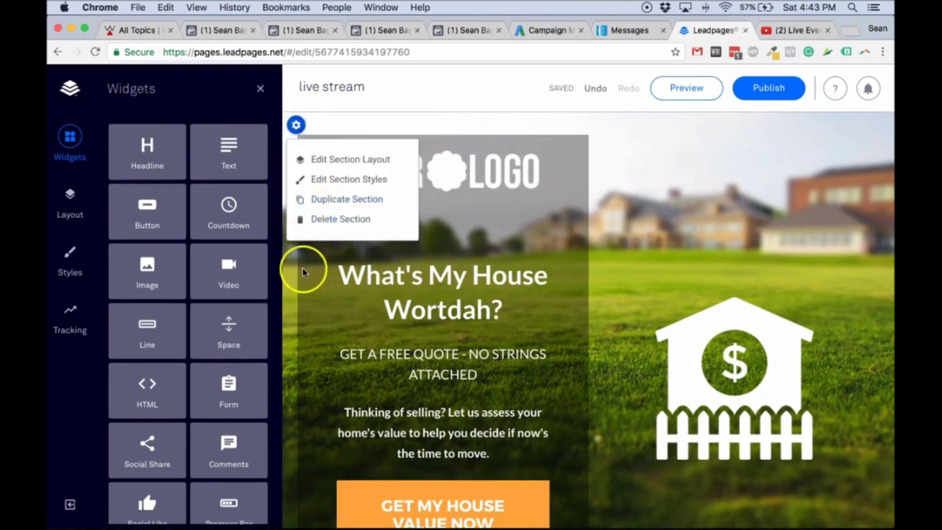
scroll(346, 272, "down", 3)
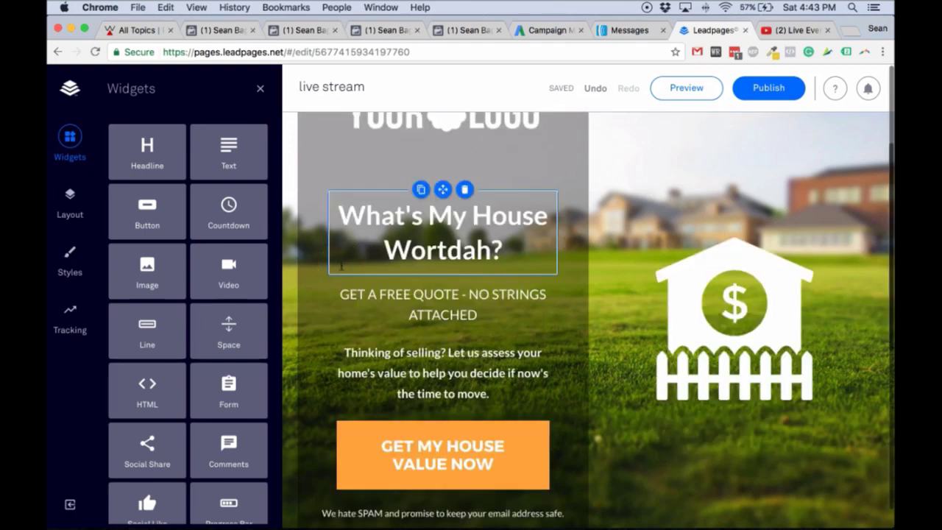
scroll(374, 302, "up", 3)
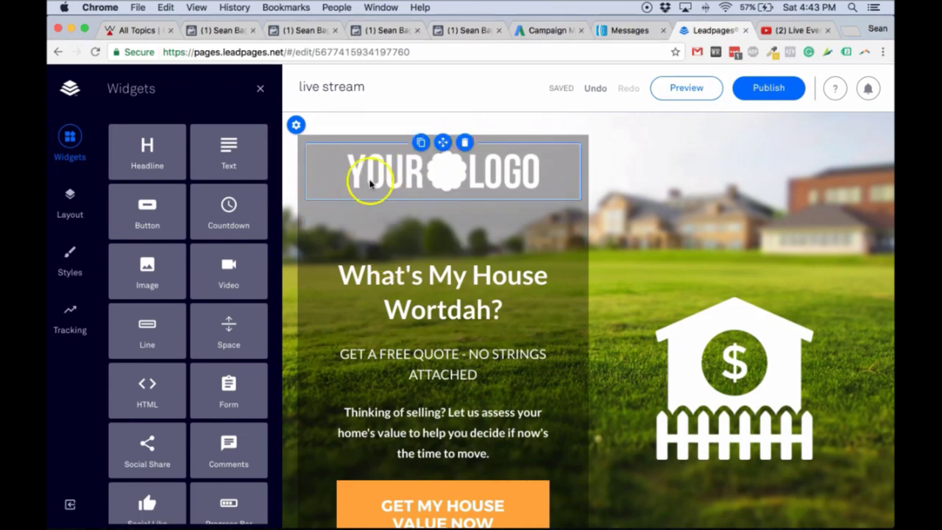
scroll(354, 305, "down", 2)
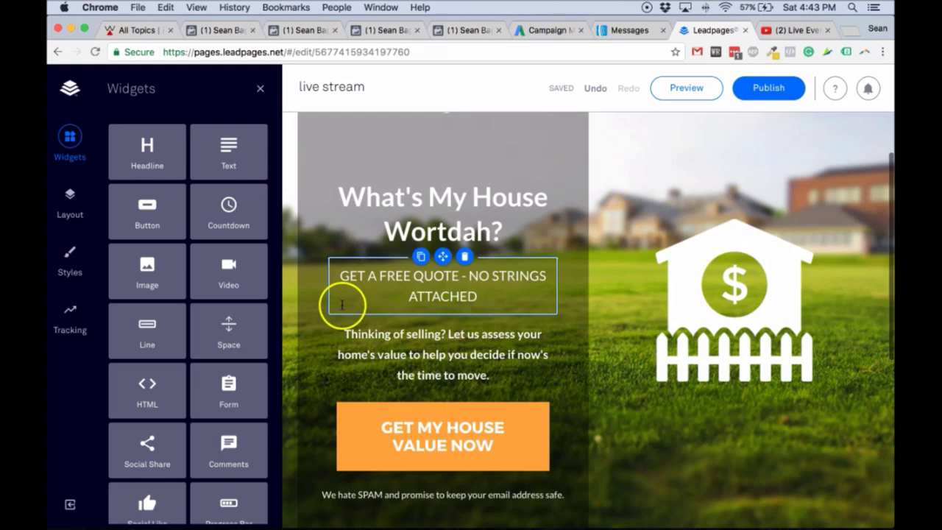
scroll(342, 304, "up", 2)
scroll(442, 309, "down", 5)
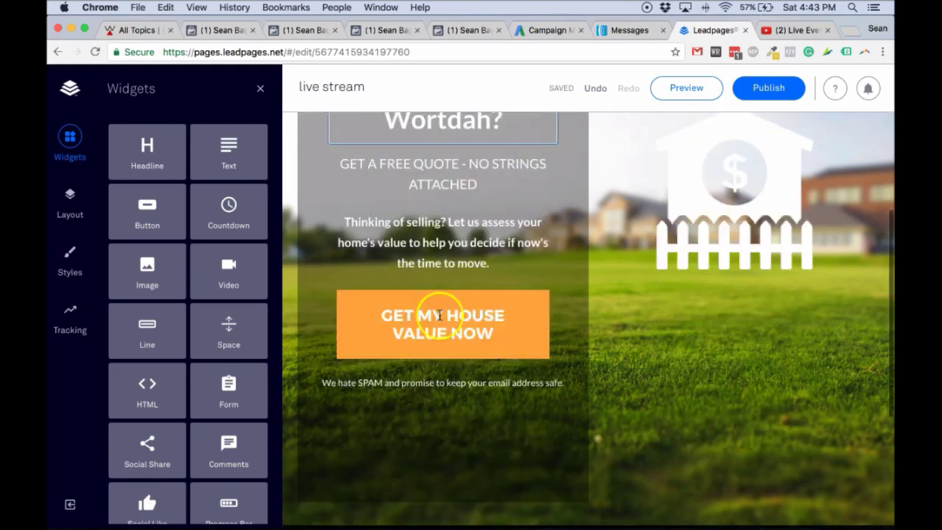
Step: Link the GET MY HOUSE VALUE NOW button to a new Leadbox rather than another Leadpage
left_click(359, 342)
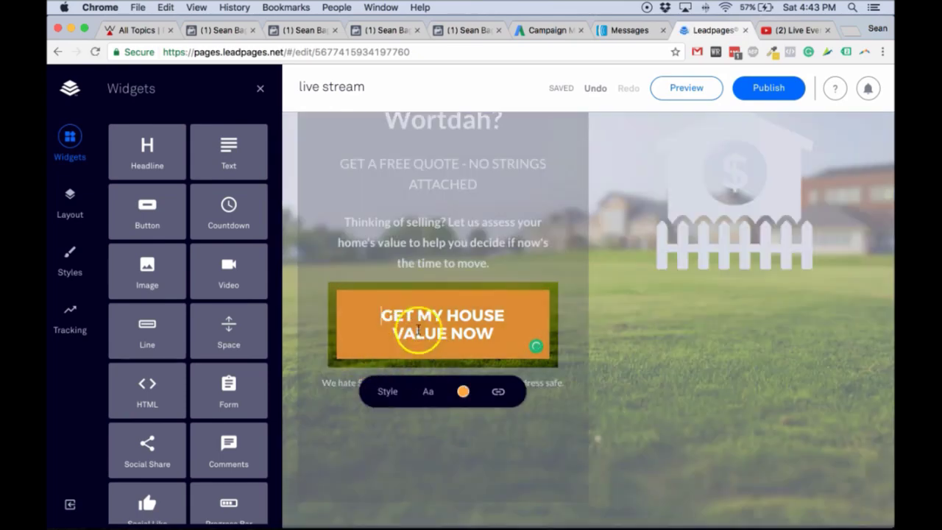
left_click(499, 395)
scroll(371, 343, "down", 3)
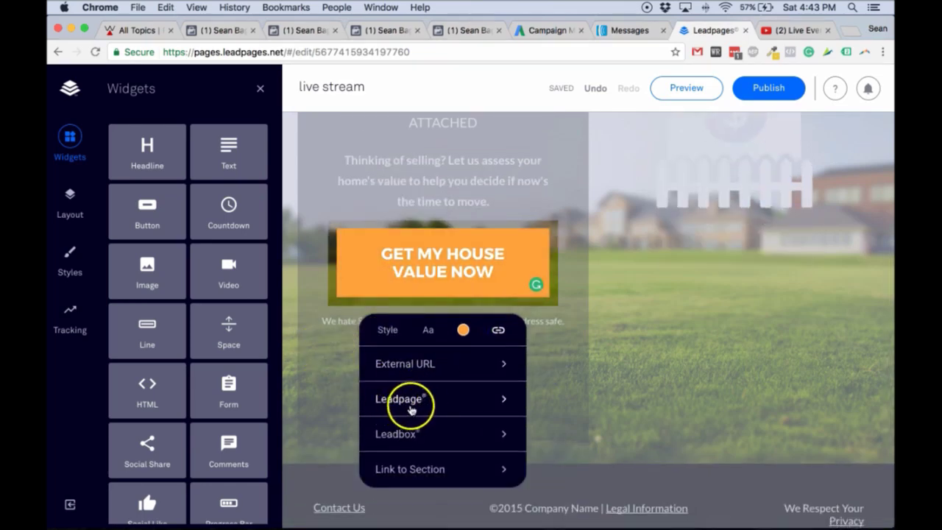
left_click(406, 409)
left_click(442, 437)
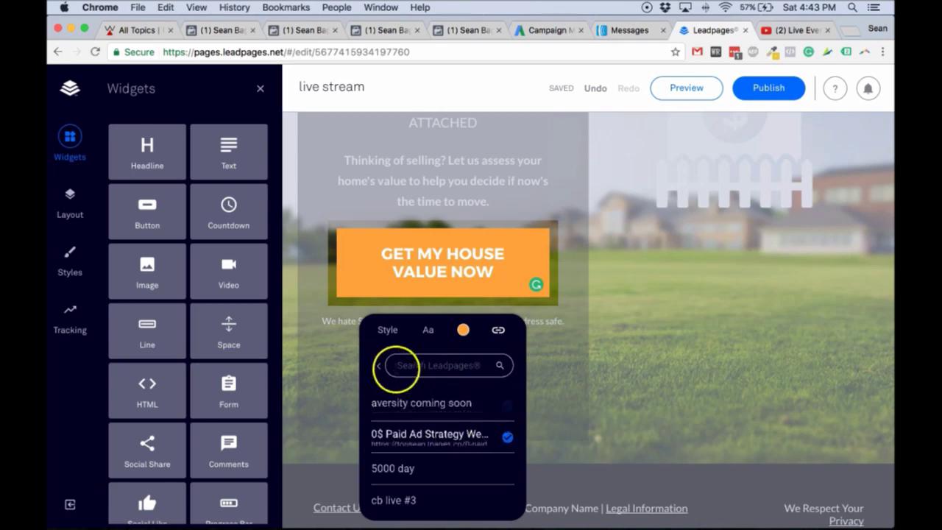
left_click(377, 376)
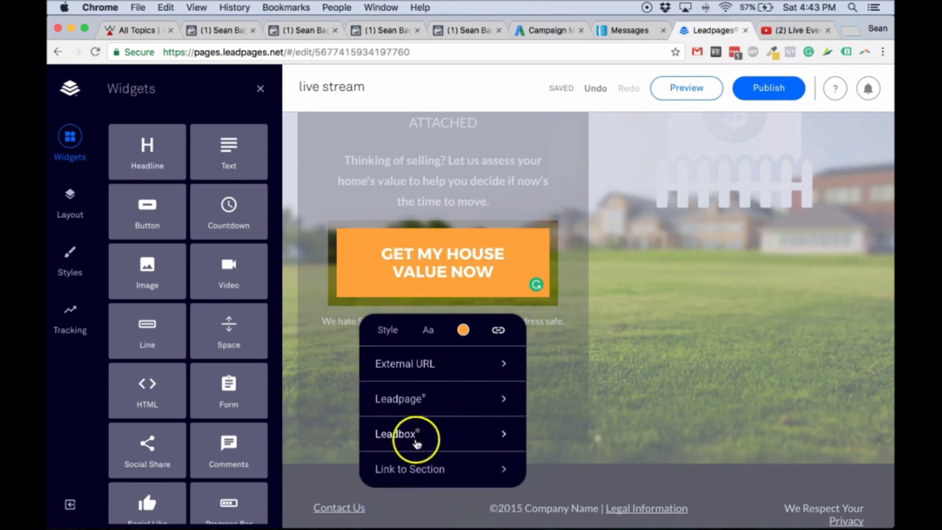
left_click(406, 433)
scroll(442, 421, "down", 2)
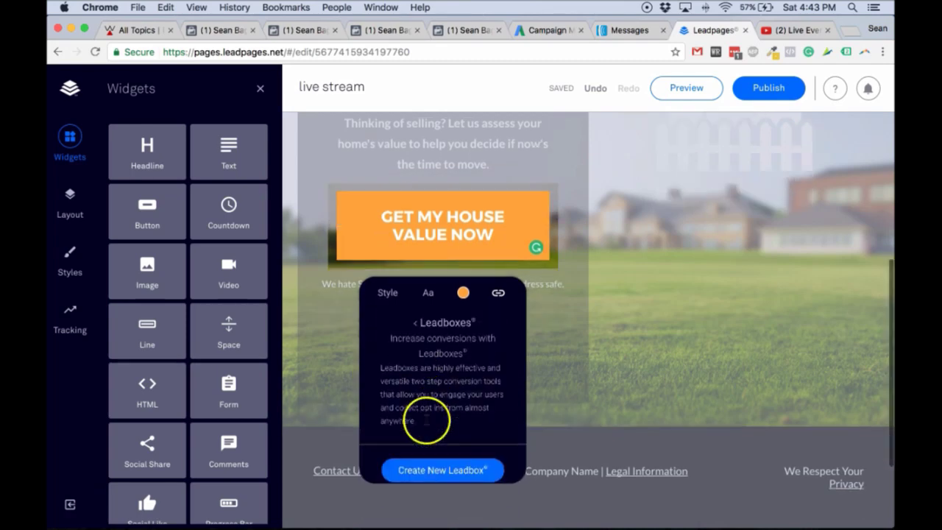
left_click(435, 465)
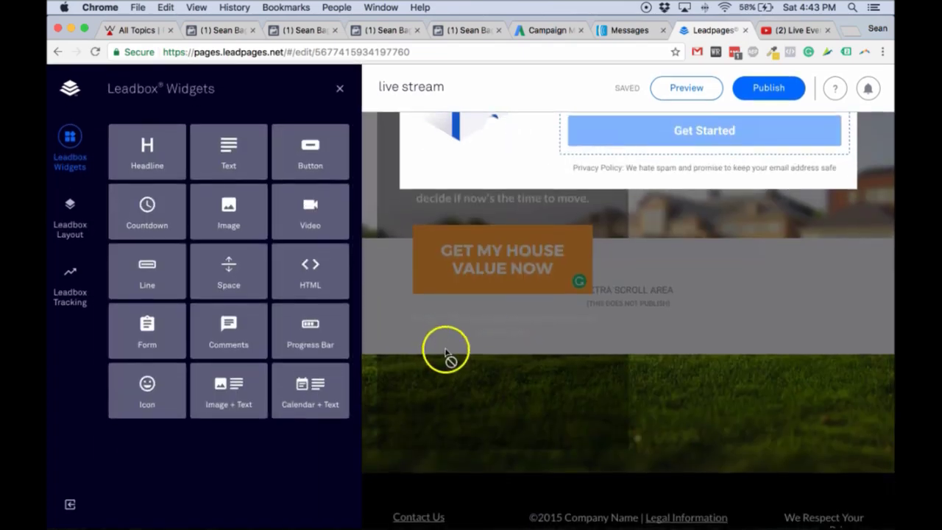
Step: Select the Leadbox sign-up form and open its settings at the Integrations step
left_click_drag(447, 356, 595, 322)
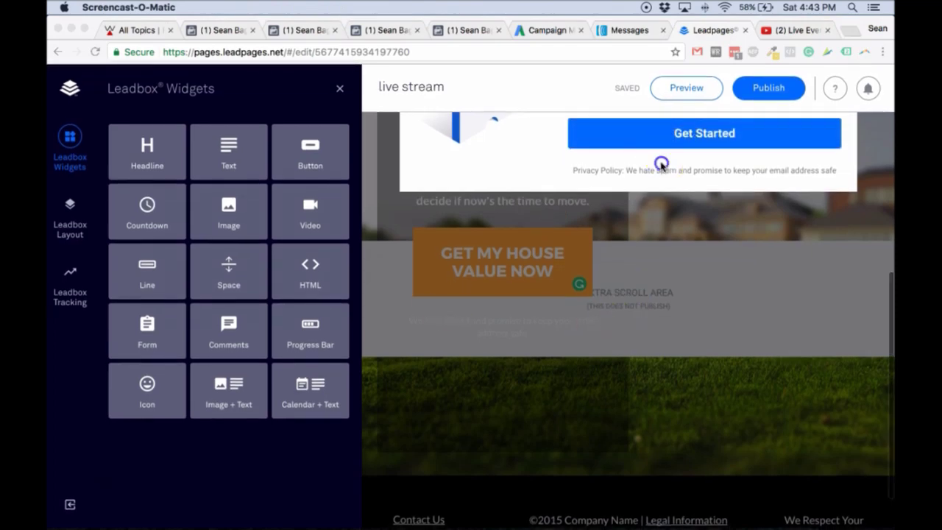
left_click(608, 225)
scroll(607, 228, "up", 5)
scroll(608, 228, "down", 3)
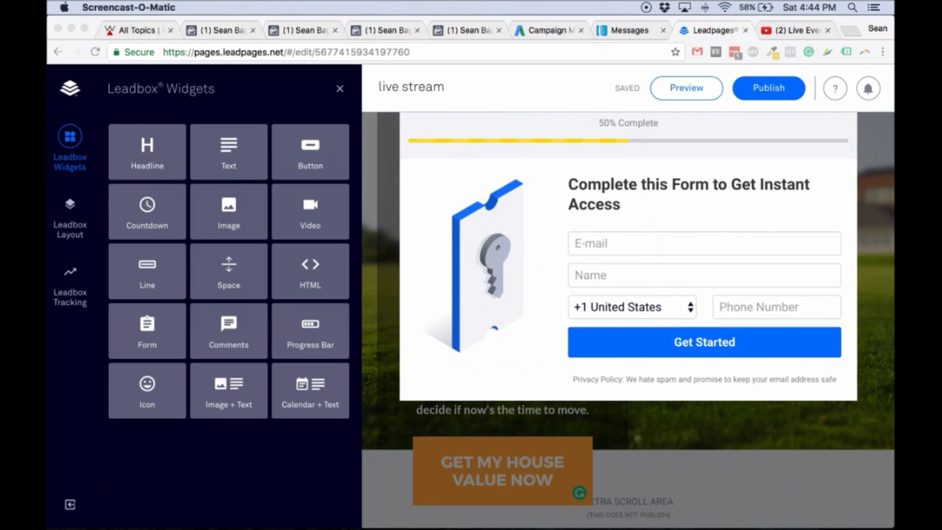
left_click(710, 341)
left_click(697, 344)
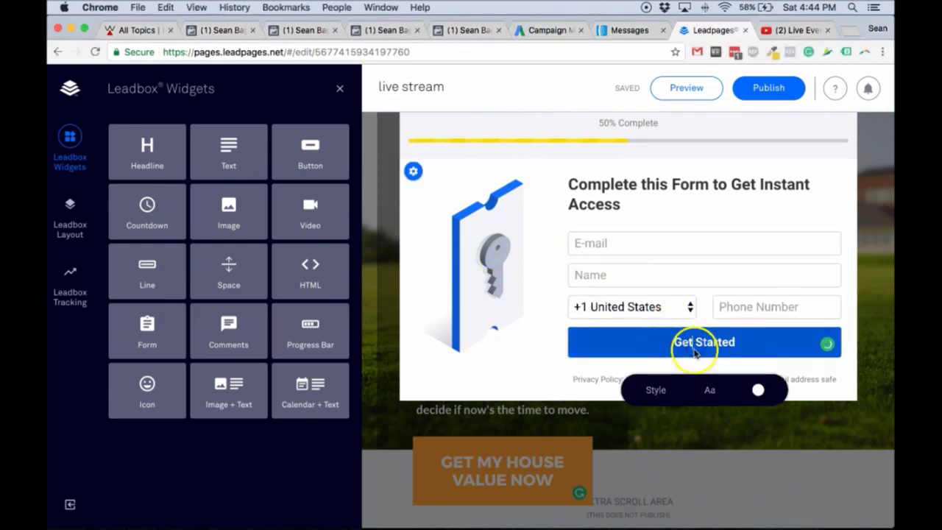
left_click(654, 392)
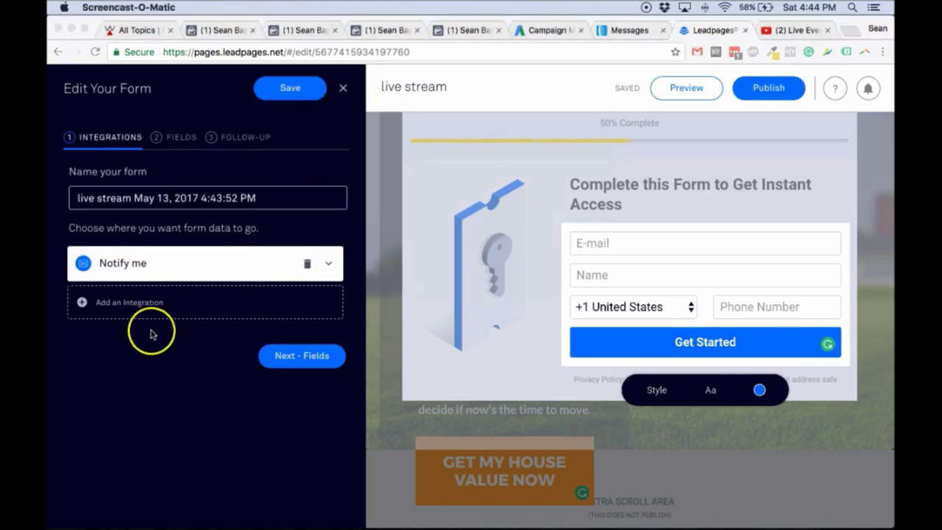
Step: Add AWeber as a second integration for the Leadbox form
left_click(125, 309)
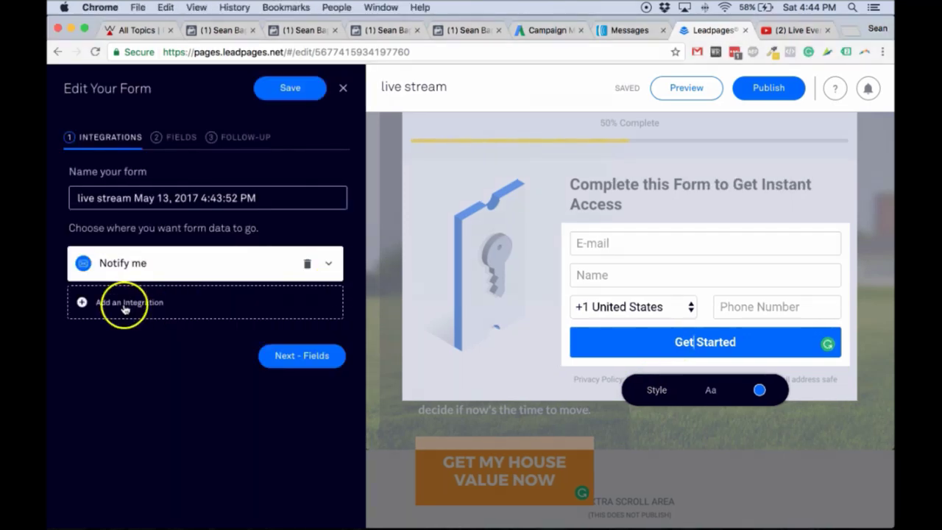
left_click(125, 309)
scroll(135, 380, "down", 2)
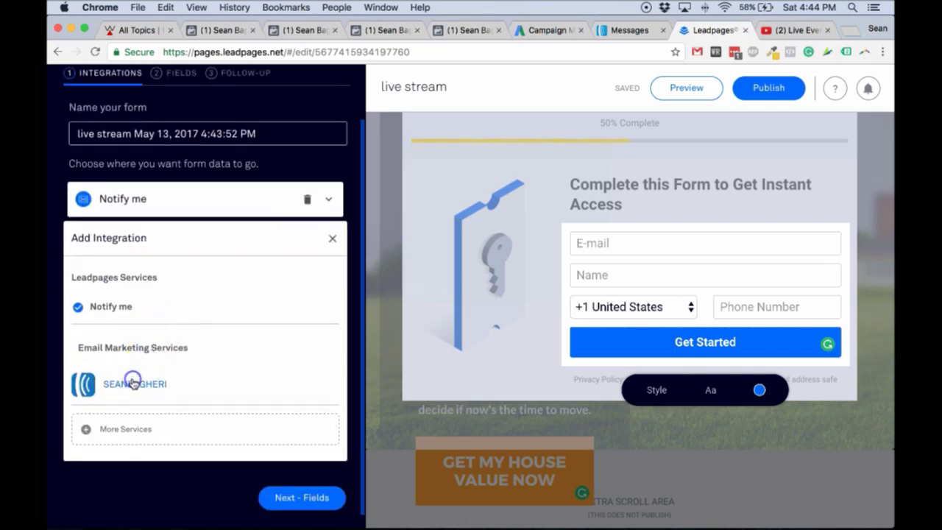
left_click(132, 383)
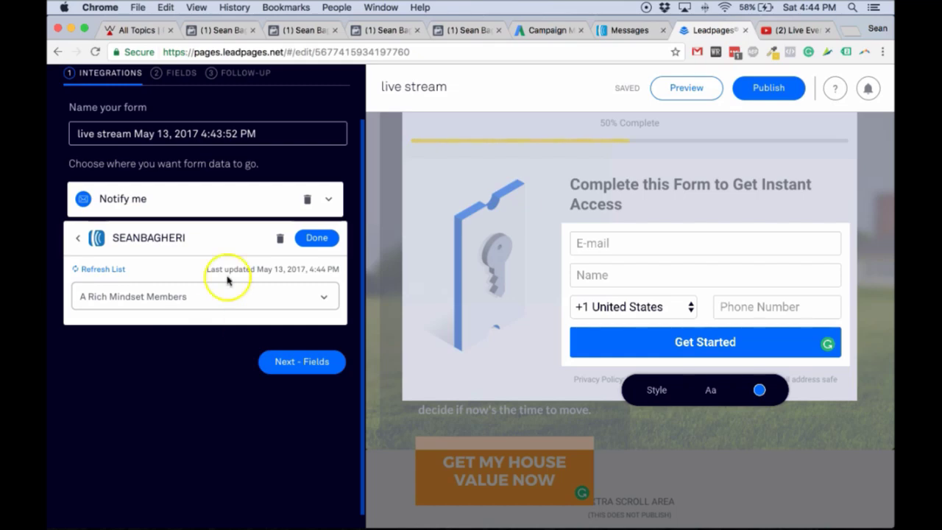
Step: Close four unneeded browser tabs, including the forum feed
left_click(335, 30)
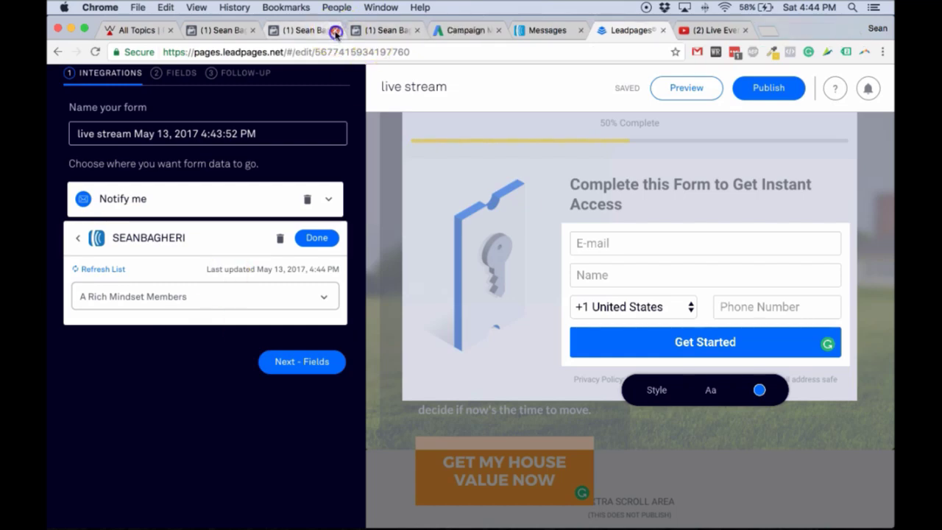
left_click(335, 30)
left_click(334, 30)
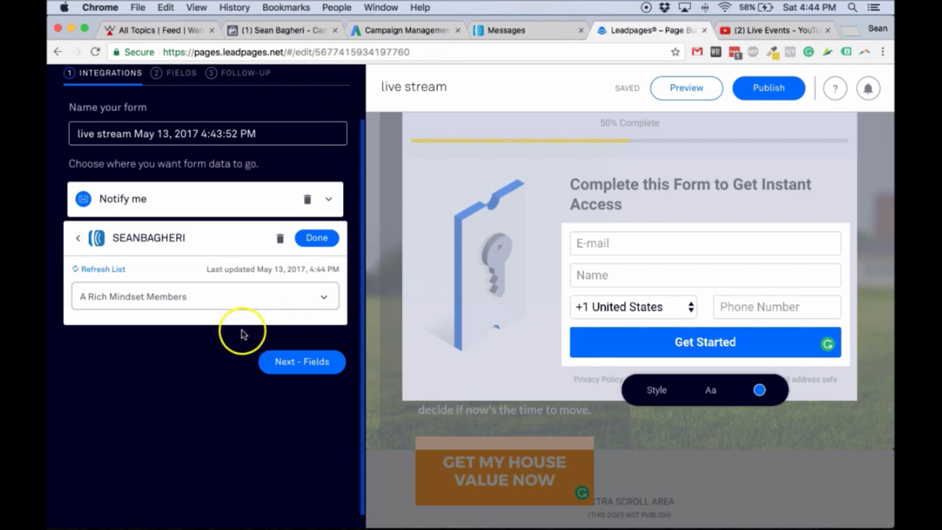
left_click(212, 30)
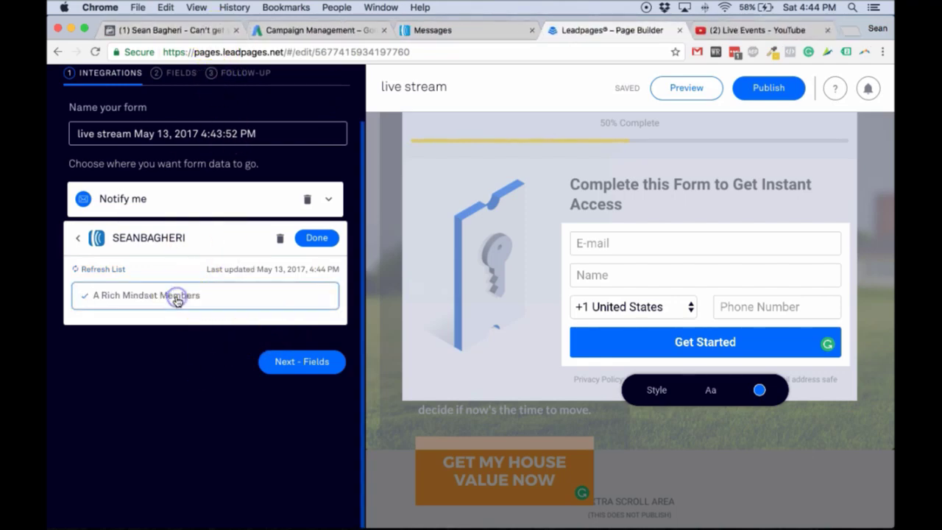
Step: Choose the 'YouTube Live Stream Example - live stream' AWeber list and close two more tabs
left_click(176, 298)
scroll(163, 335, "down", 2)
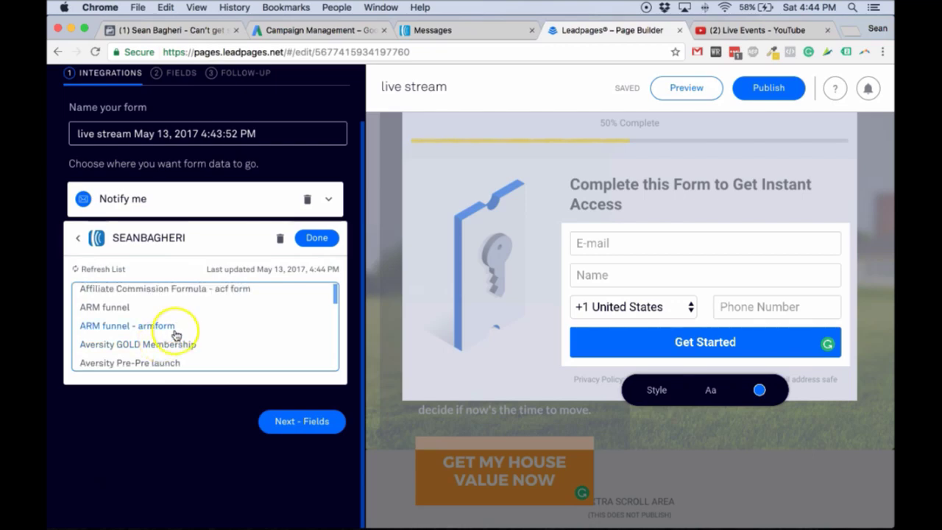
scroll(176, 335, "down", 2)
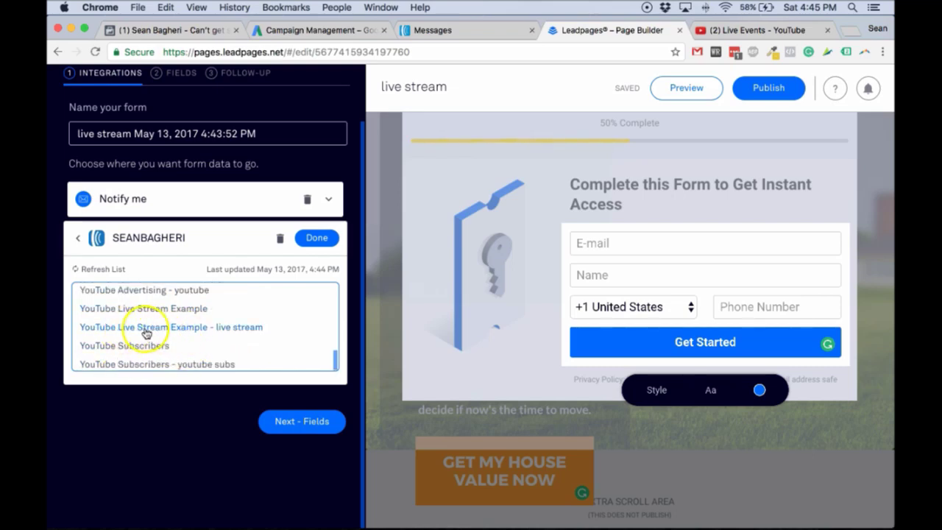
left_click(229, 331)
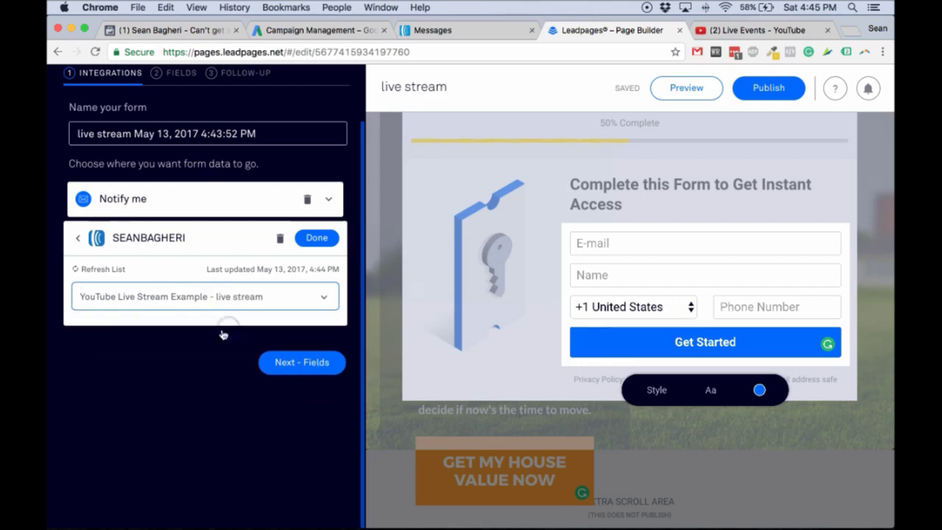
left_click(808, 31)
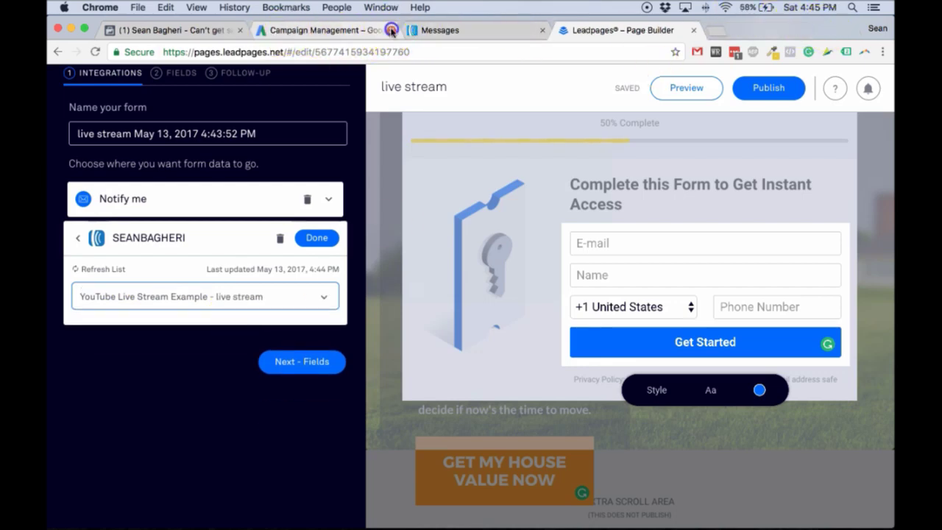
left_click(391, 30)
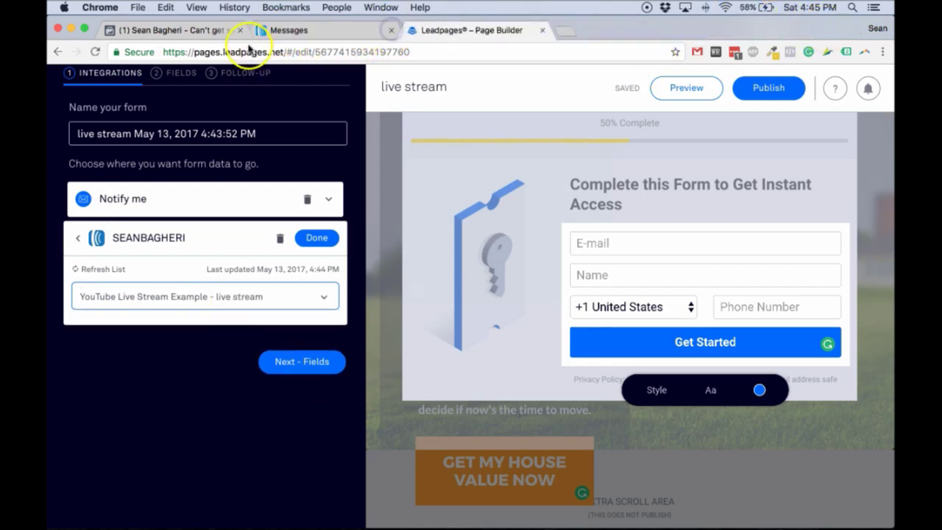
Step: Delete the Phone Number field, move Name above E-mail, and continue to Follow Up
left_click(277, 364)
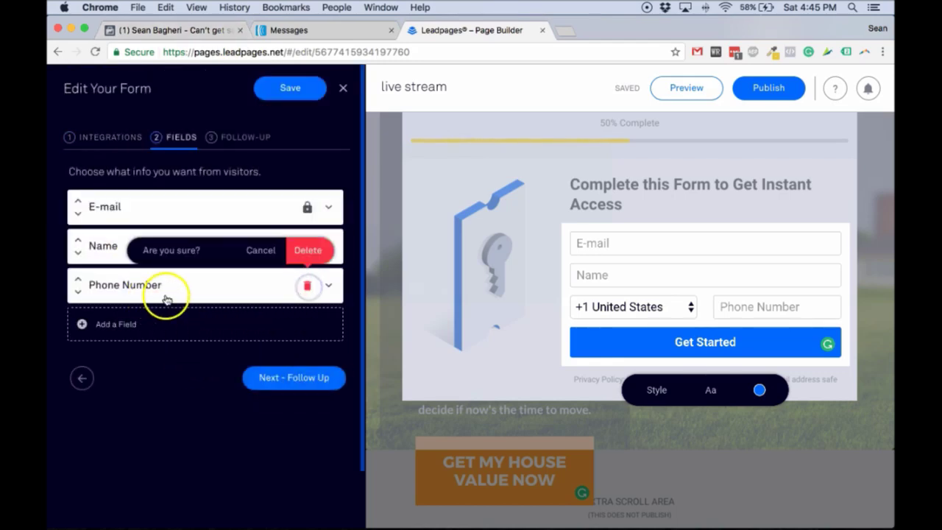
left_click(309, 250)
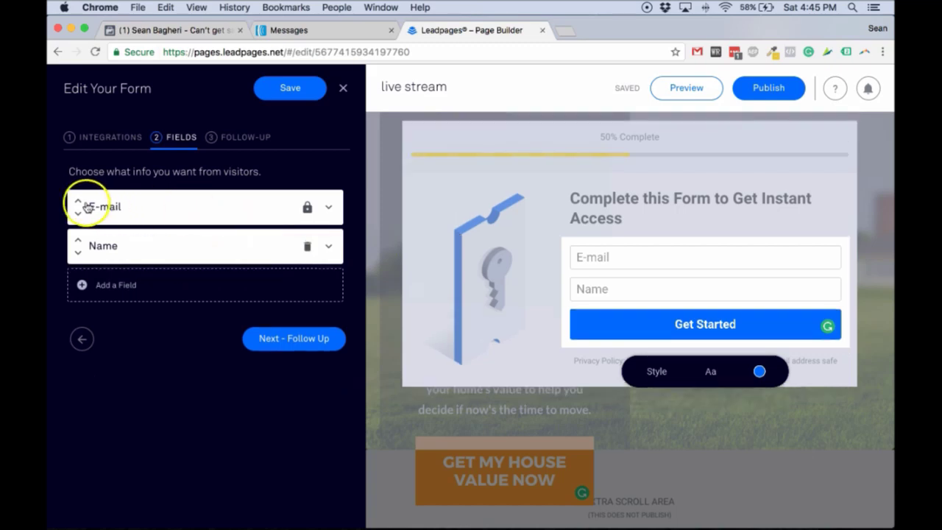
left_click(77, 239)
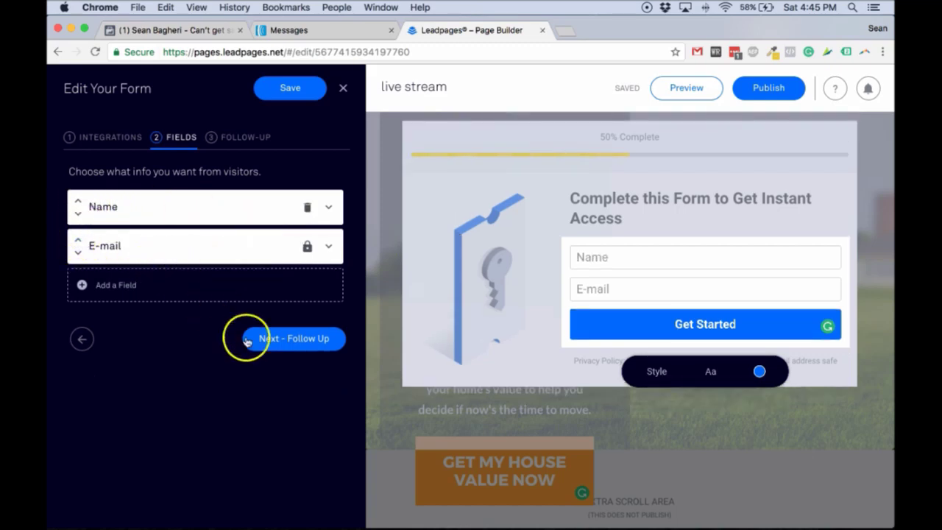
left_click(271, 343)
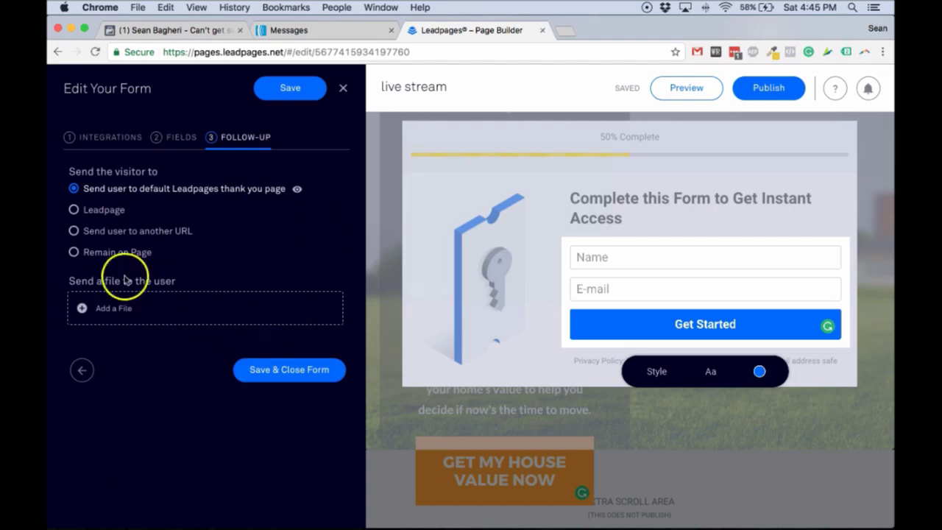
Step: Redirect sign-ups to the copied Facebook video URL, then save and close the form
left_click(175, 32)
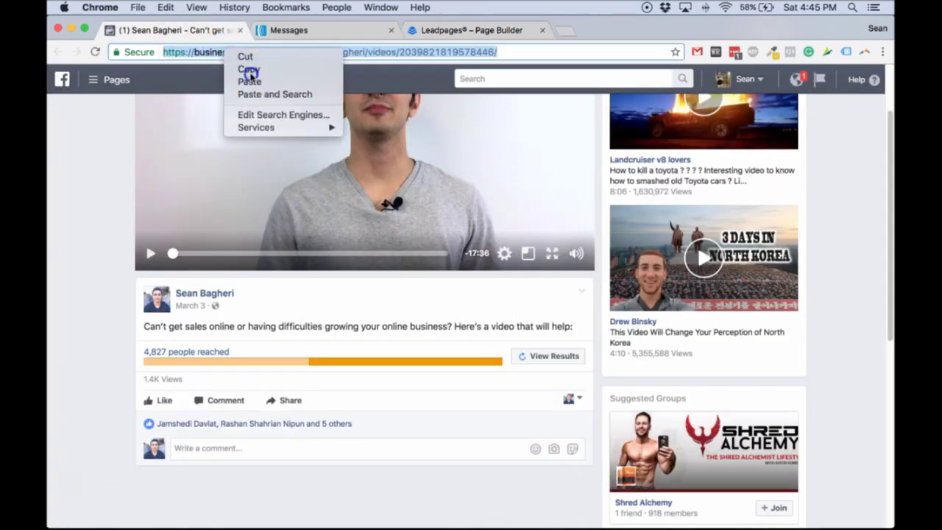
left_click(250, 70)
left_click(431, 31)
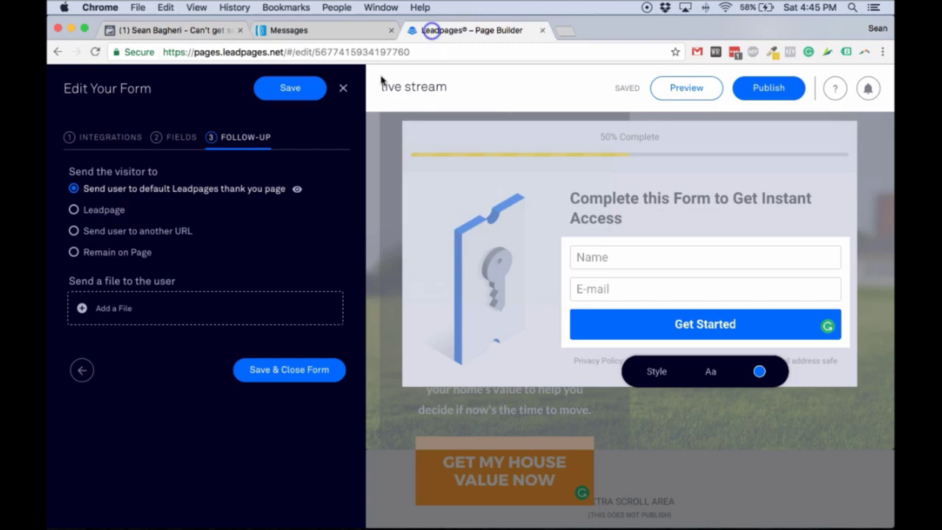
left_click(101, 232)
left_click(115, 267)
right_click(114, 266)
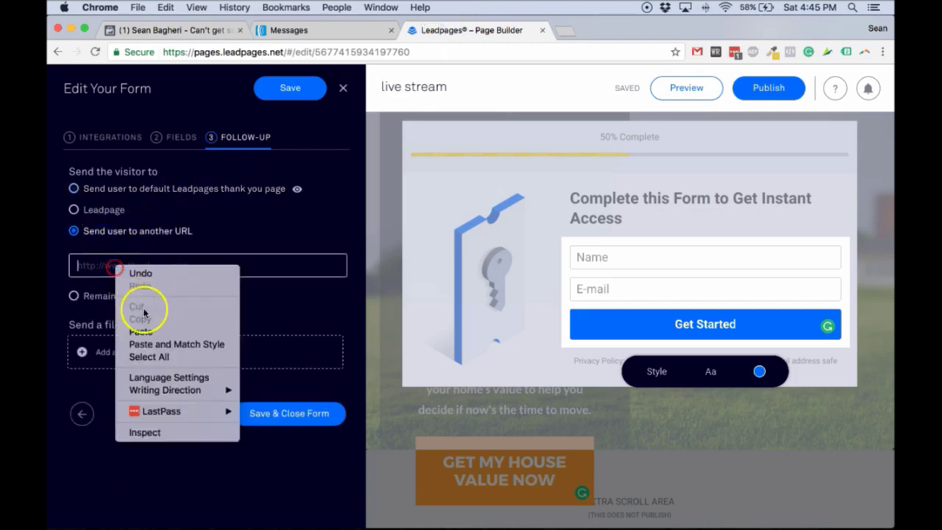
left_click(139, 331)
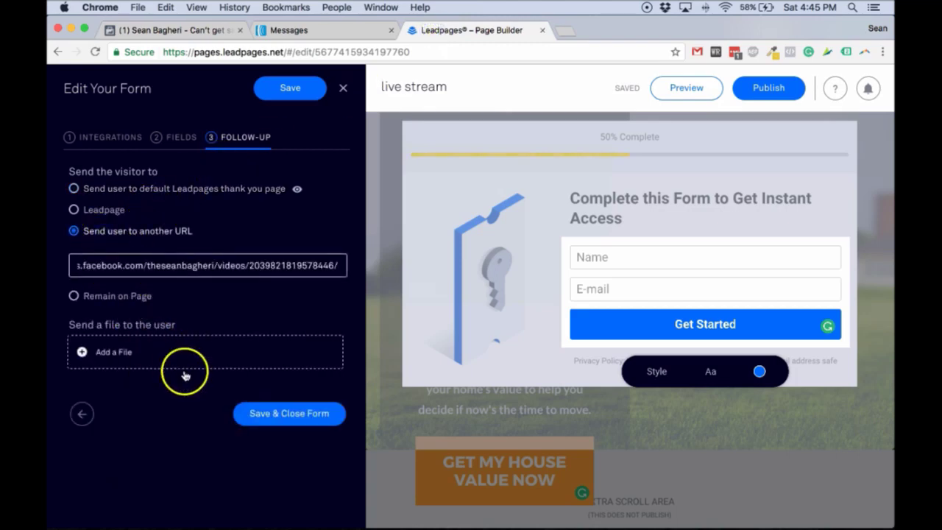
left_click(279, 417)
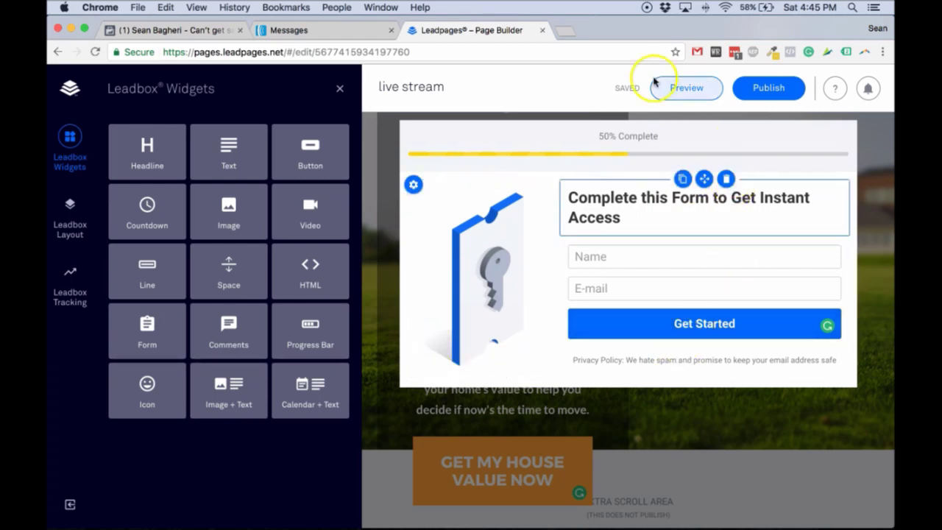
Step: Publish the page and open topsean.lpages.co/live-stream/ from the success dialog
left_click(762, 90)
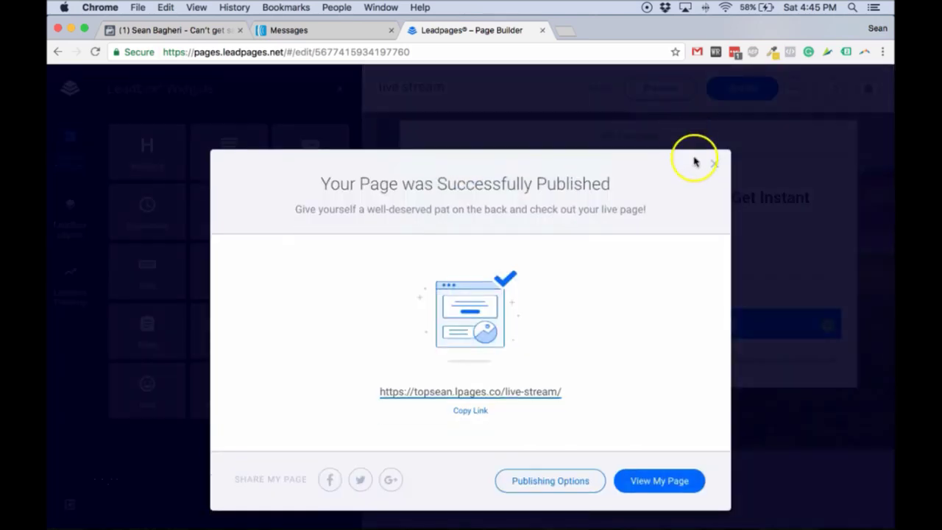
left_click(454, 391)
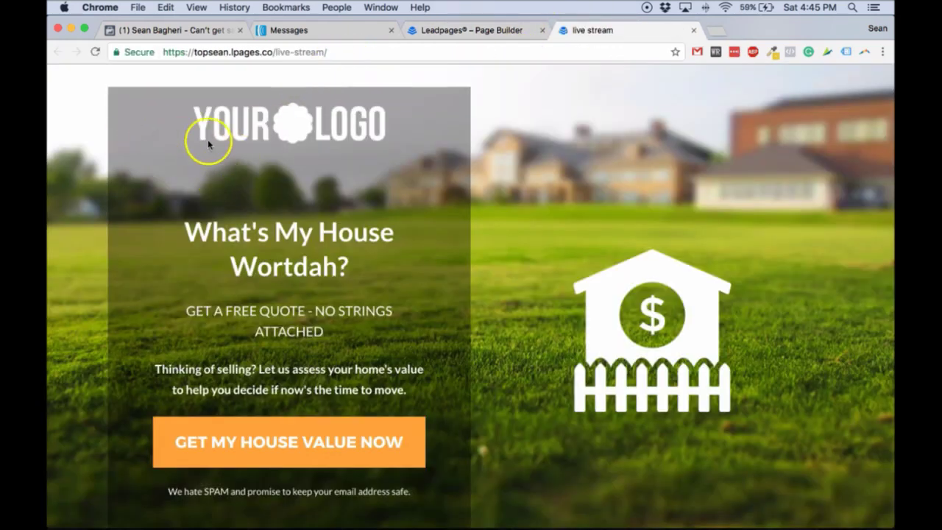
Step: Open the GET MY HOUSE VALUE NOW sign-up popup on the live page
left_click(263, 52)
left_click(159, 124)
left_click(243, 437)
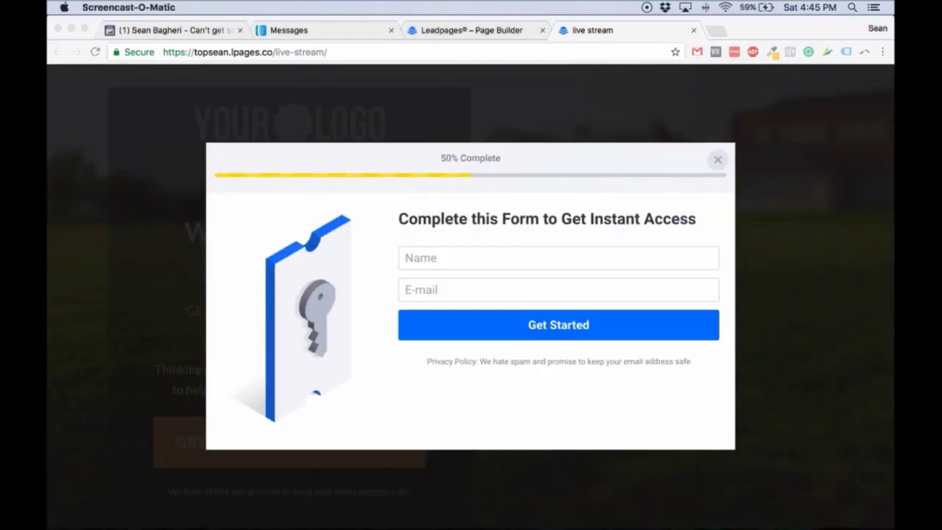
Step: Autofill Name and E-mail, submit the test sign-up, then close the resulting Facebook video tab
left_click(450, 269)
left_click(439, 281)
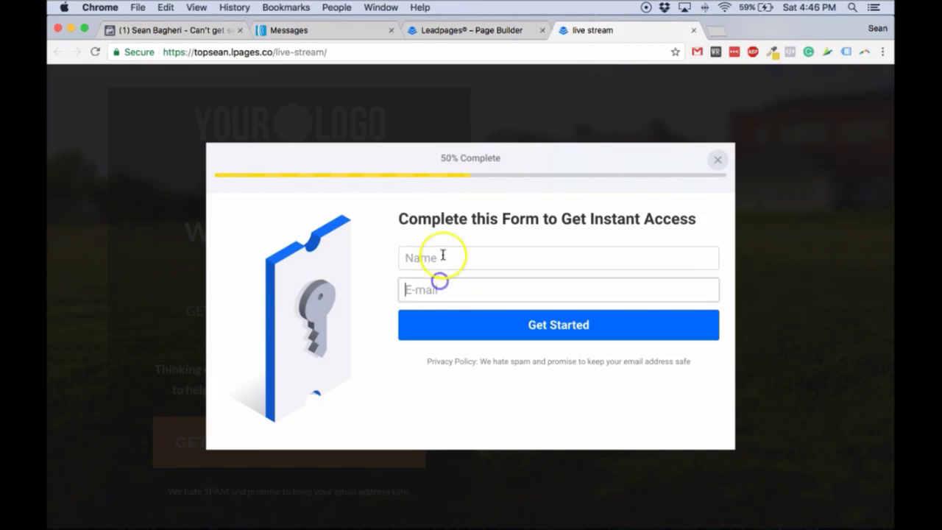
left_click(444, 256)
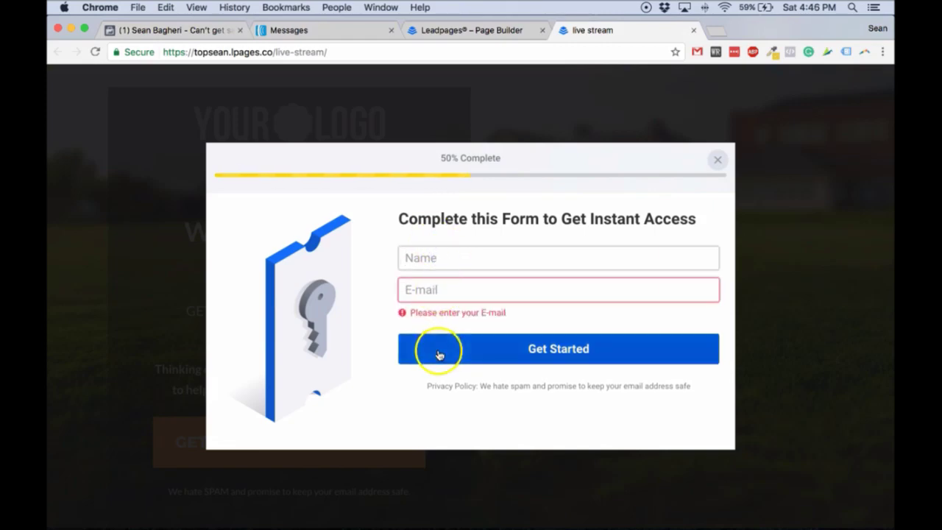
left_click(445, 256)
left_click(424, 281)
left_click(456, 320)
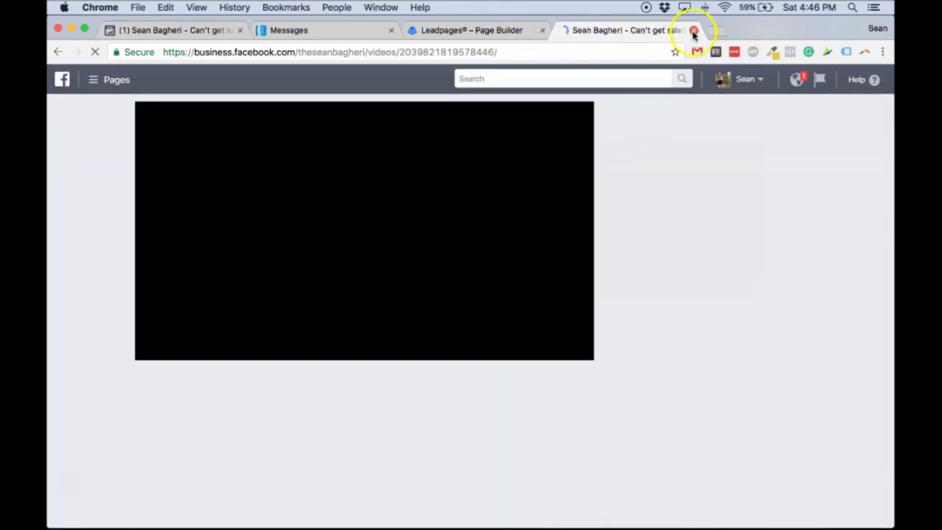
left_click(692, 30)
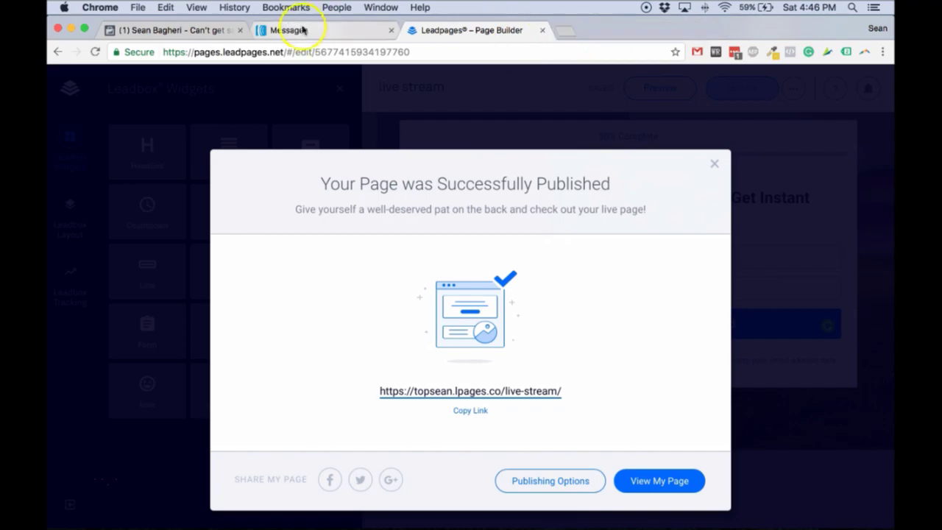